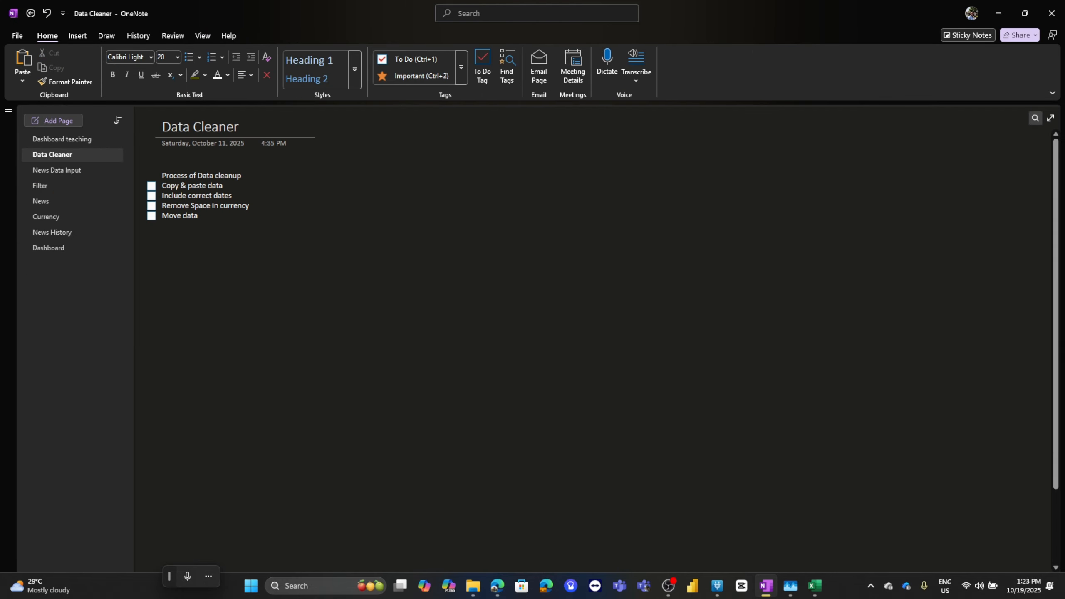
Open the Dashboard teaching page in the notes
click(72, 140)
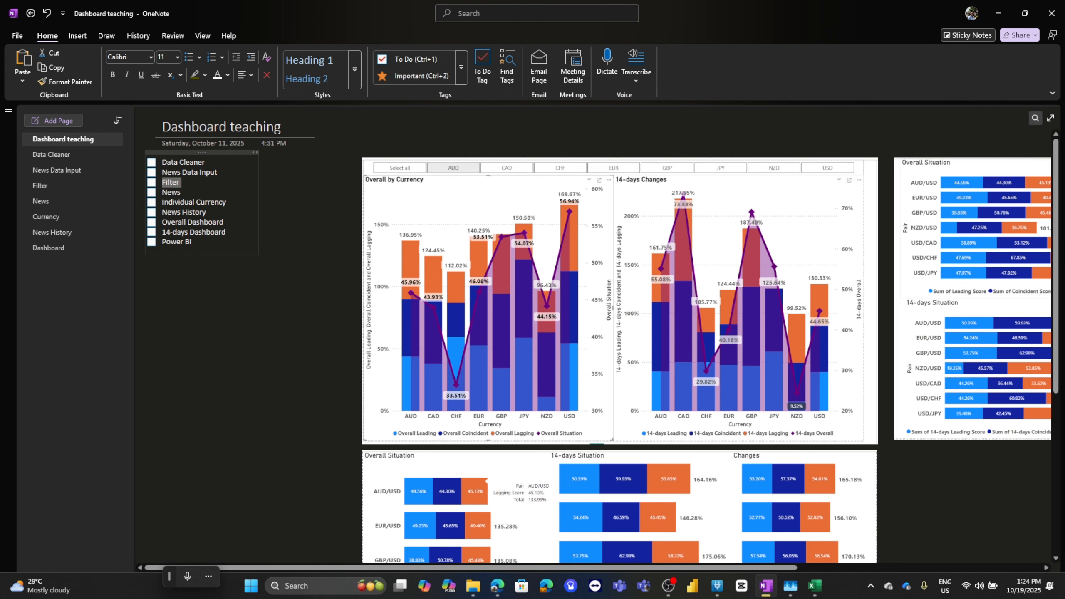
Switch to Microsoft Edge and open the Economic Calendar on Investing.com
mouse_move(497, 586)
click(580, 520)
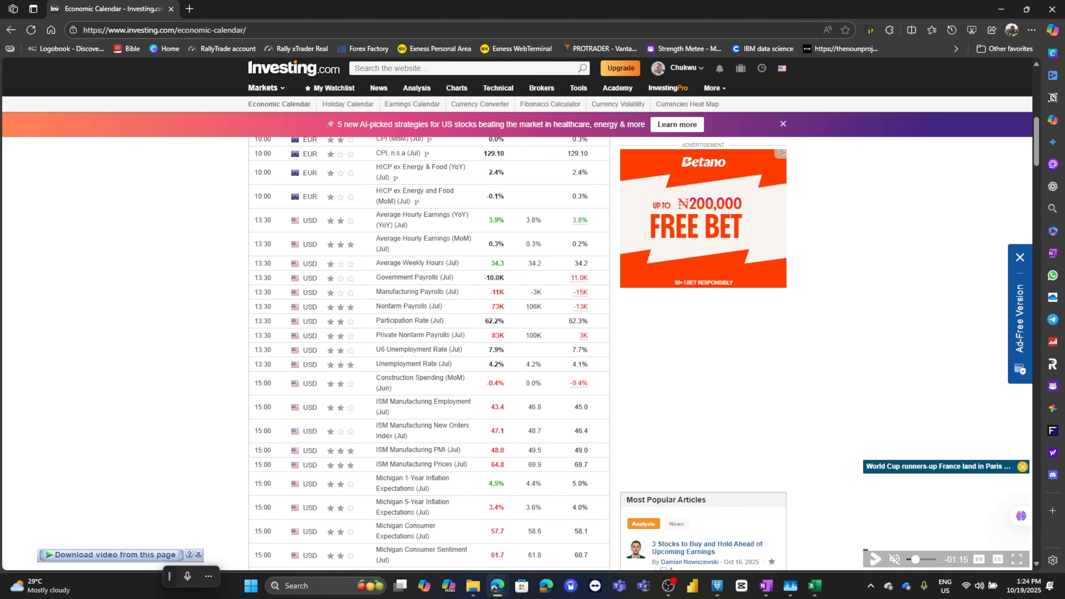
click(31, 30)
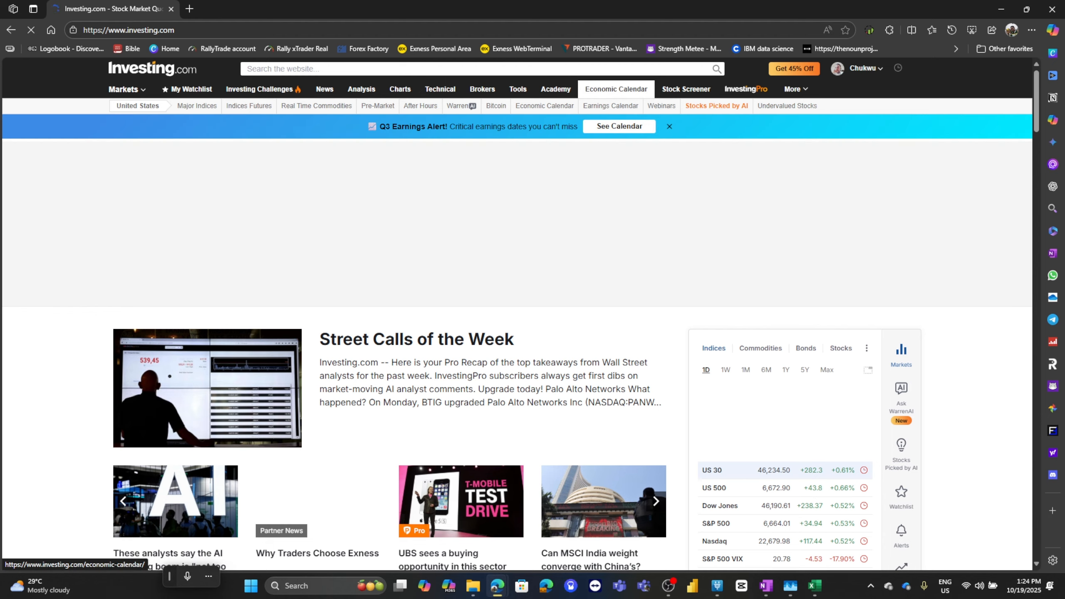
click(616, 89)
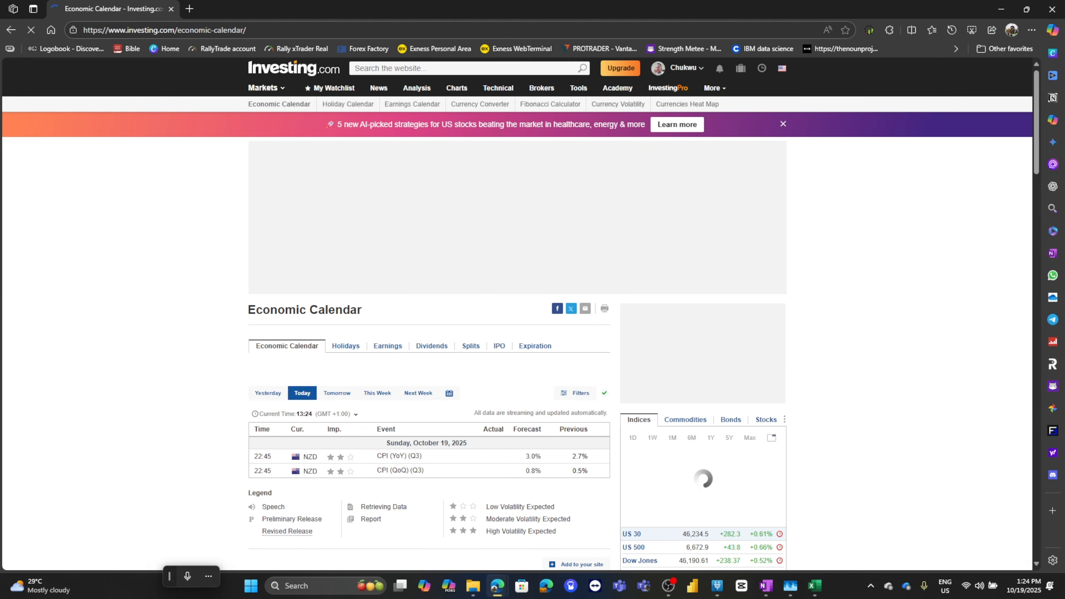
Filter the economic calendar to a custom date range from January 1 to January 31, 2025
scroll(517, 353, down, 1)
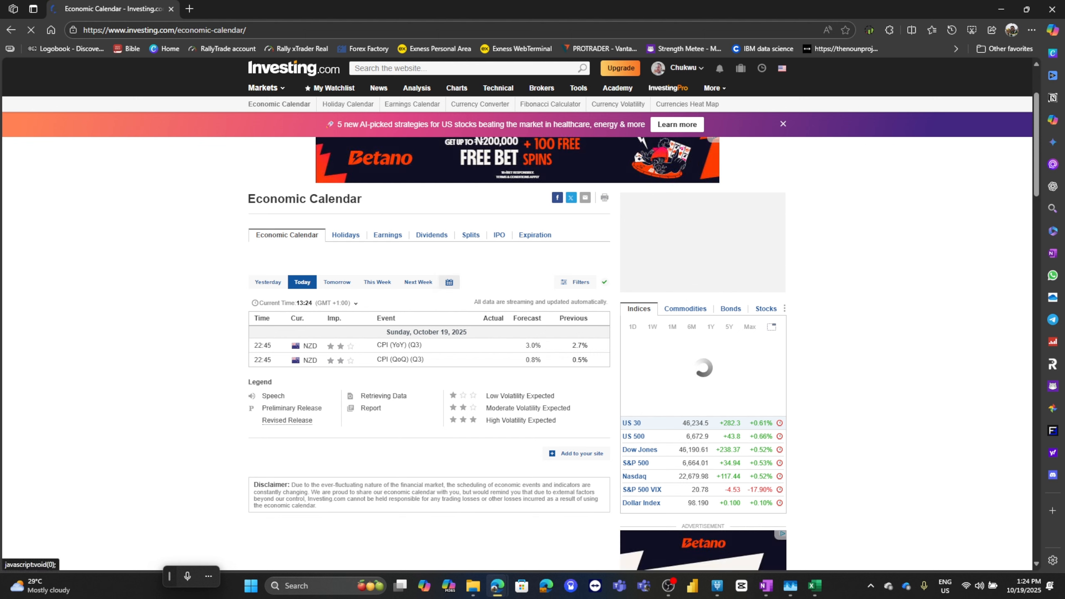
click(449, 282)
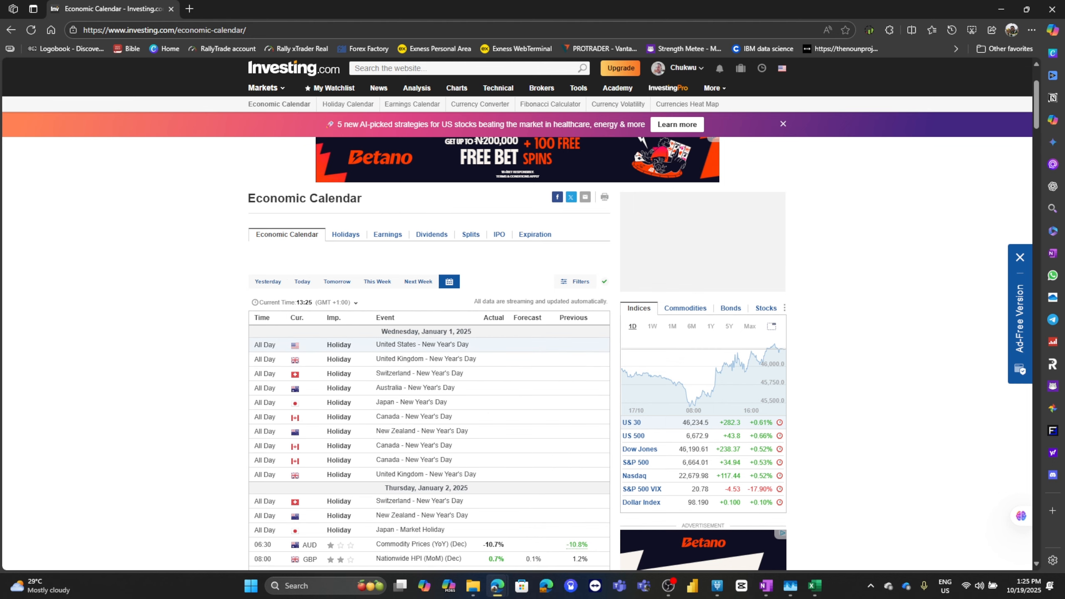
Examine the January 2025 calendar entries down to the end of the list
scroll(422, 202, down, 20)
scroll(422, 203, down, 20)
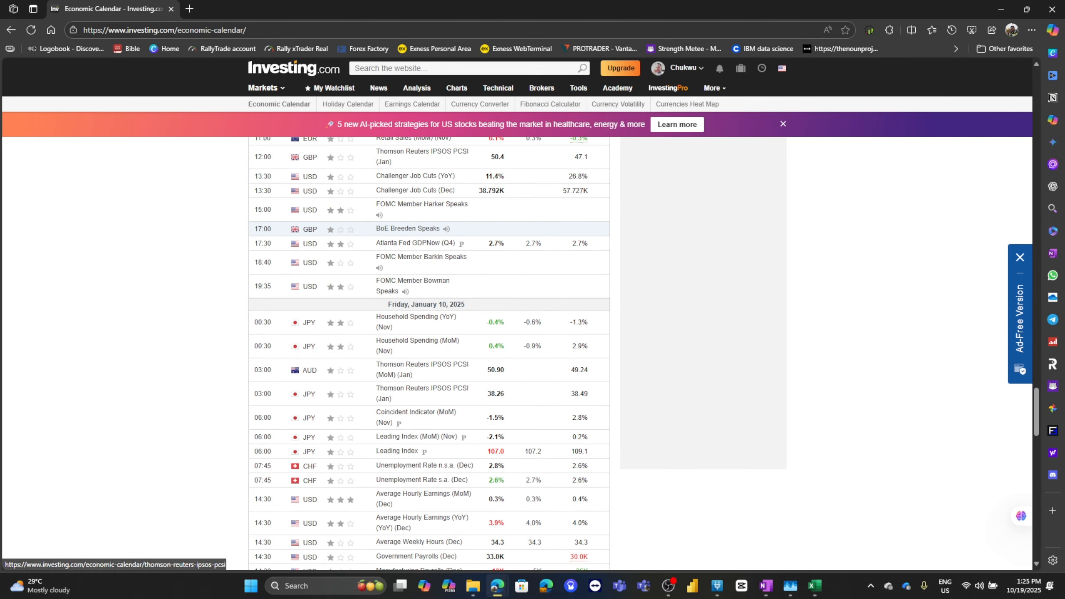
scroll(423, 357, up, 5)
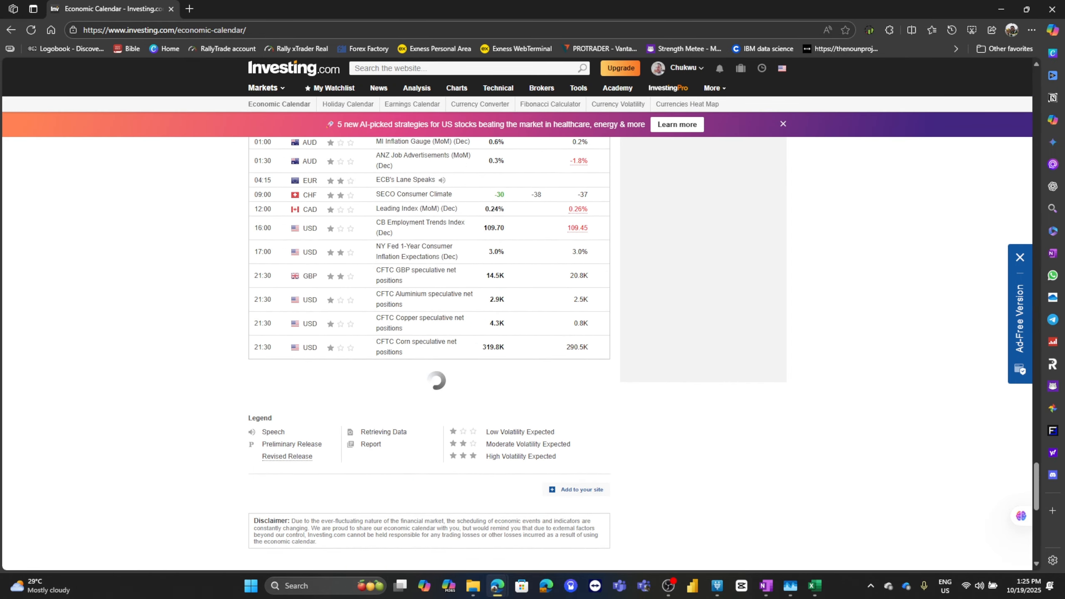
scroll(423, 247, down, 20)
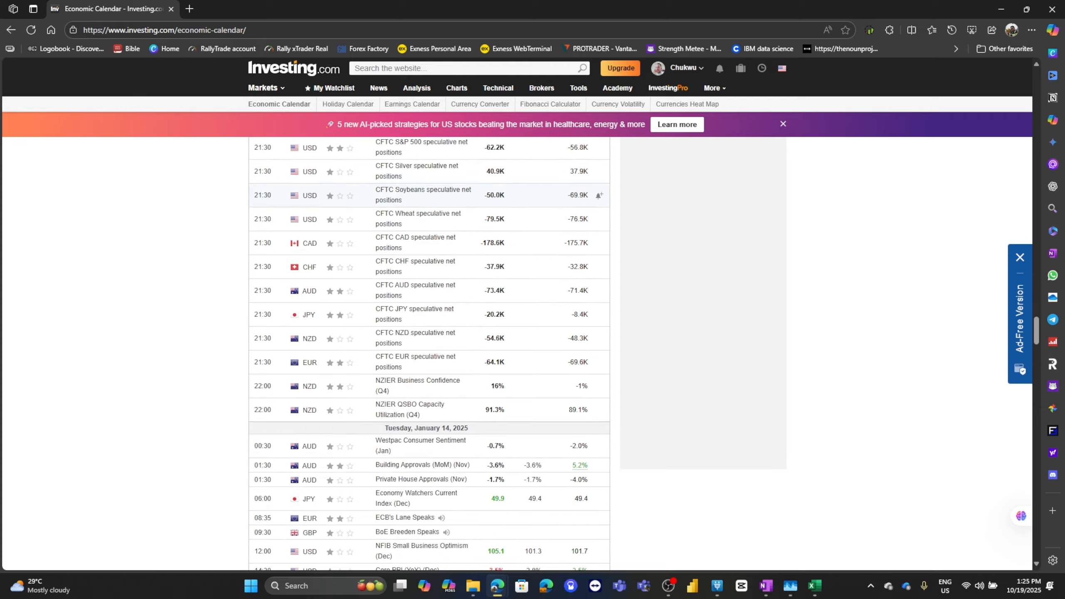
scroll(424, 247, down, 20)
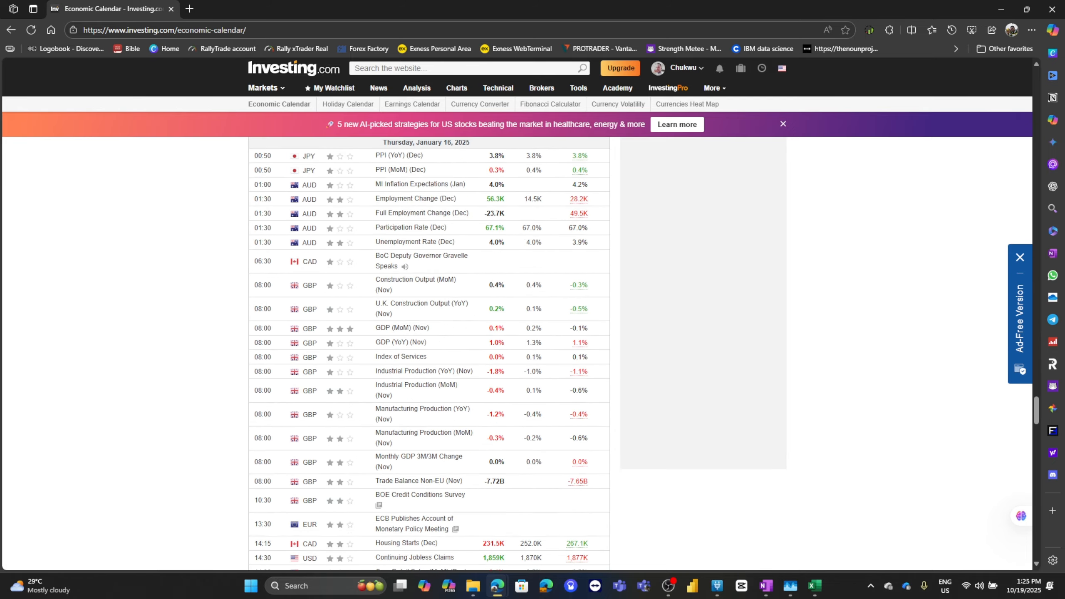
scroll(424, 246, down, 20)
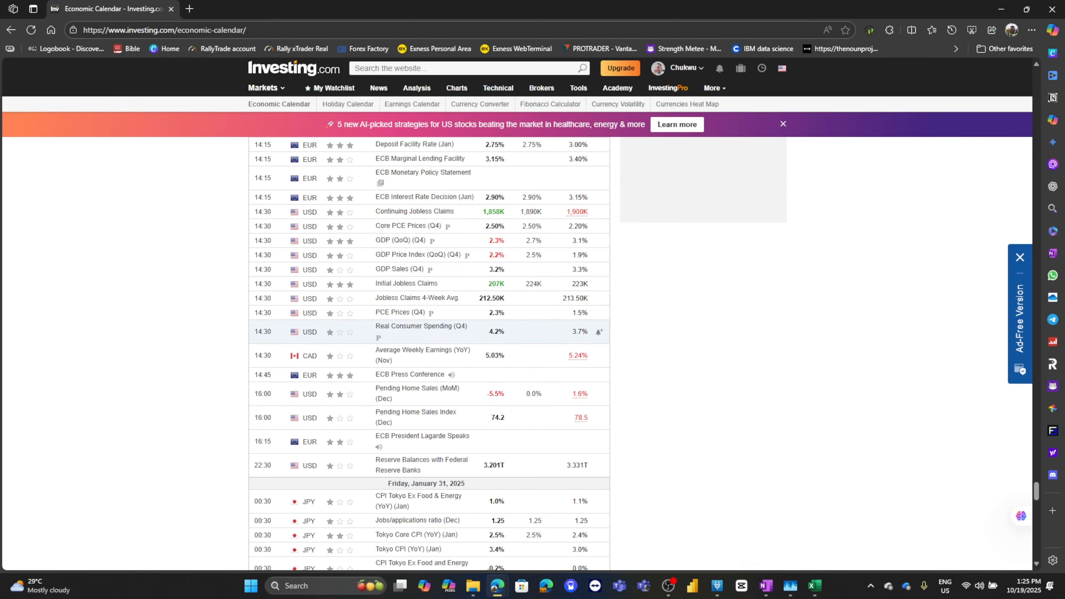
scroll(423, 246, down, 20)
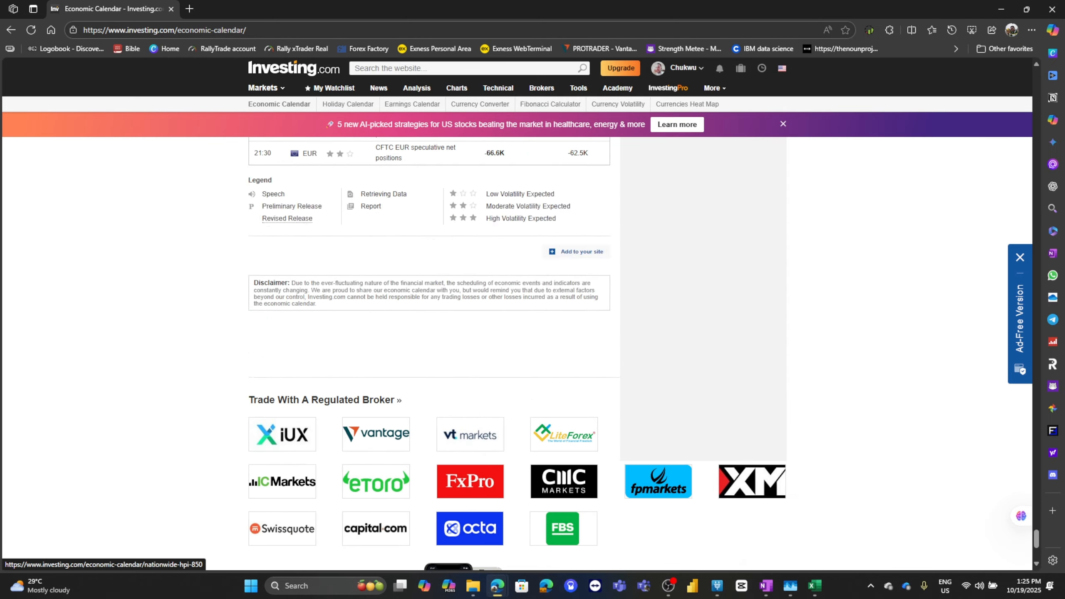
scroll(469, 520, up, 15)
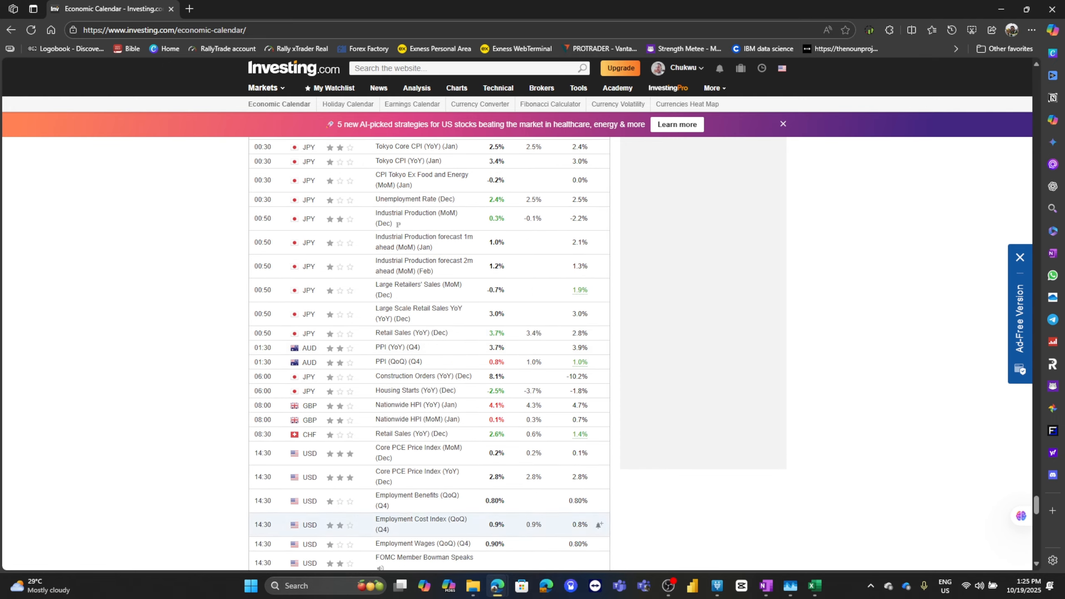
scroll(429, 352, up, 6)
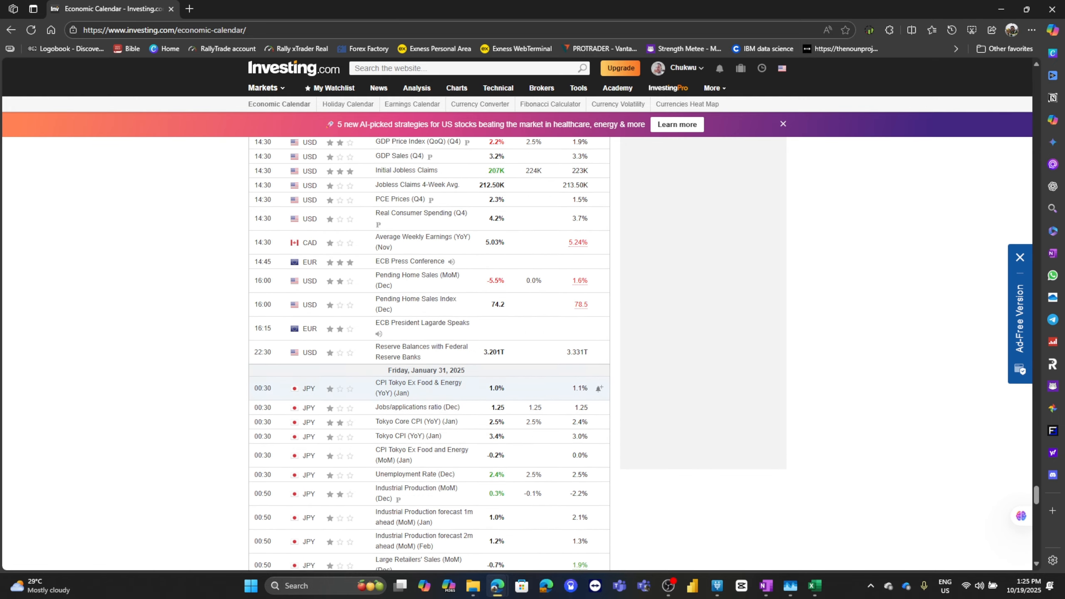
scroll(430, 352, down, 20)
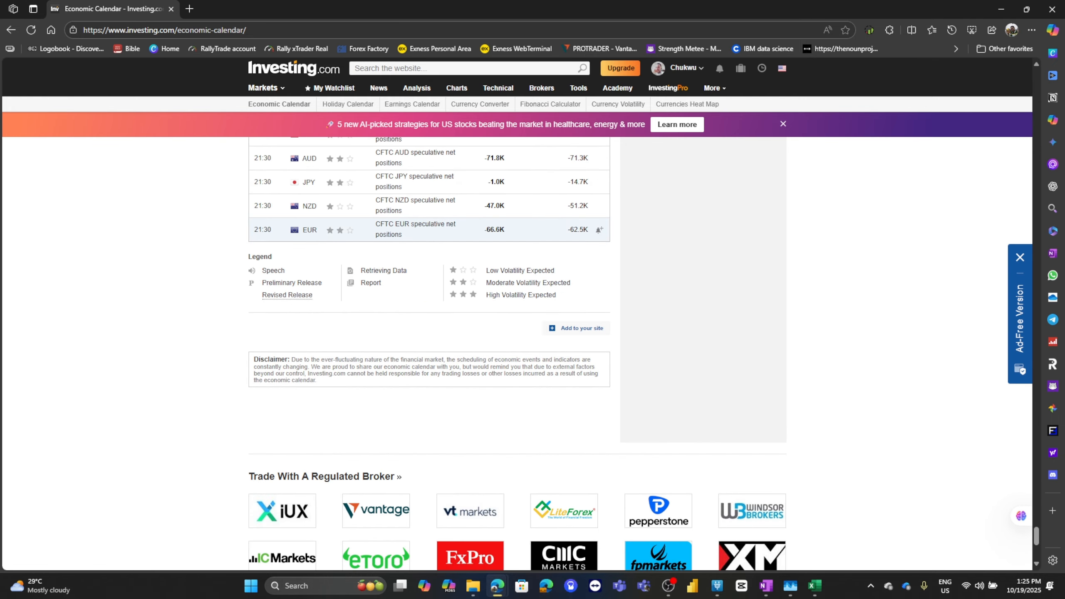
Select the calendar rows from the end of the January list up to Wednesday, January 1, 2025
scroll(569, 231, up, 20)
drag(570, 185, 323, 415)
scroll(568, 240, up, 20)
scroll(331, 336, down, 1)
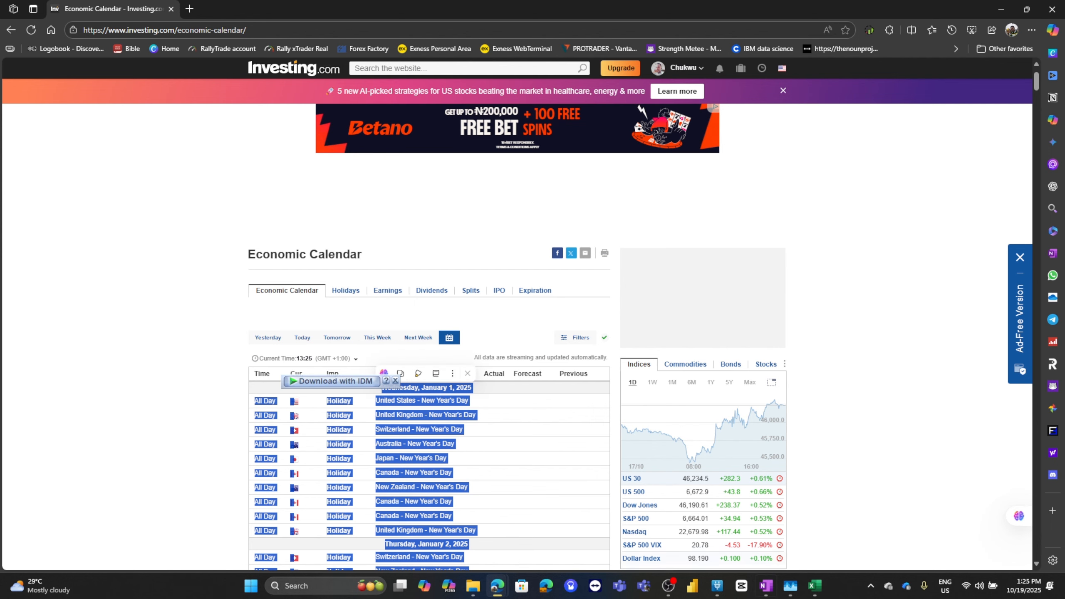
Switch to the walthrough tutorial workbook in Excel and select the first date entry in the Time column
click(814, 586)
click(874, 530)
key(ctrl+Down)
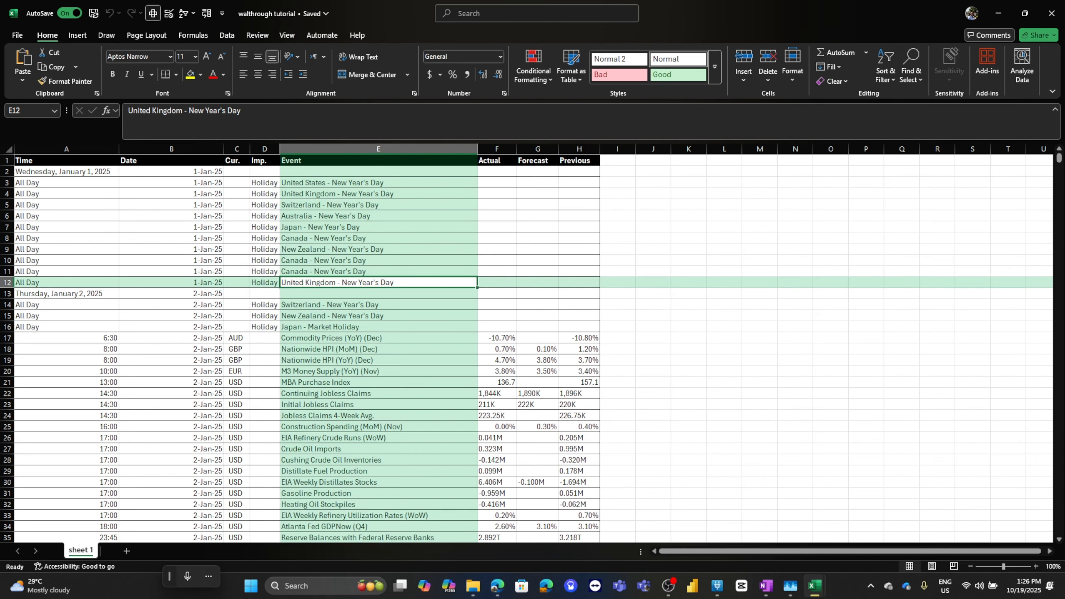
click(67, 171)
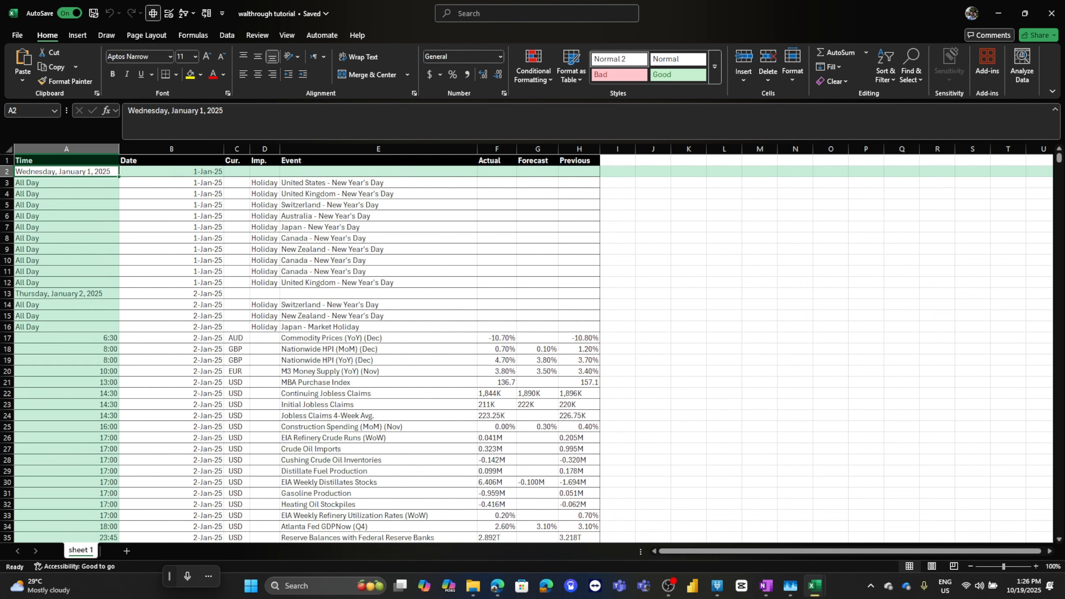
Examine the pasted calendar data along the Time column down to its last row
scroll(67, 327, down, 20)
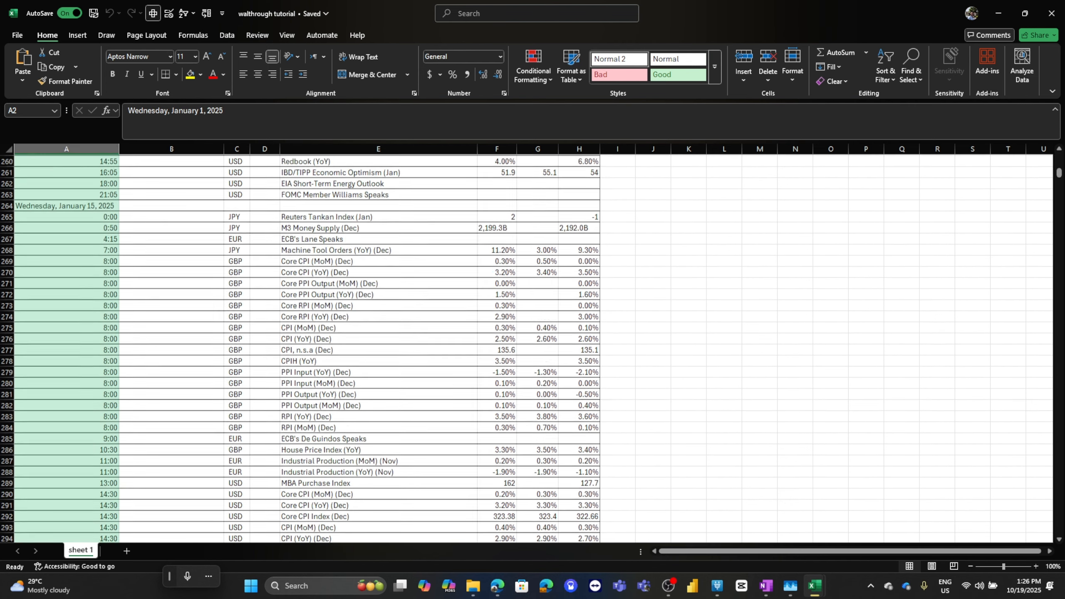
scroll(67, 327, up, 1)
click(67, 327)
key(ctrl+Down)
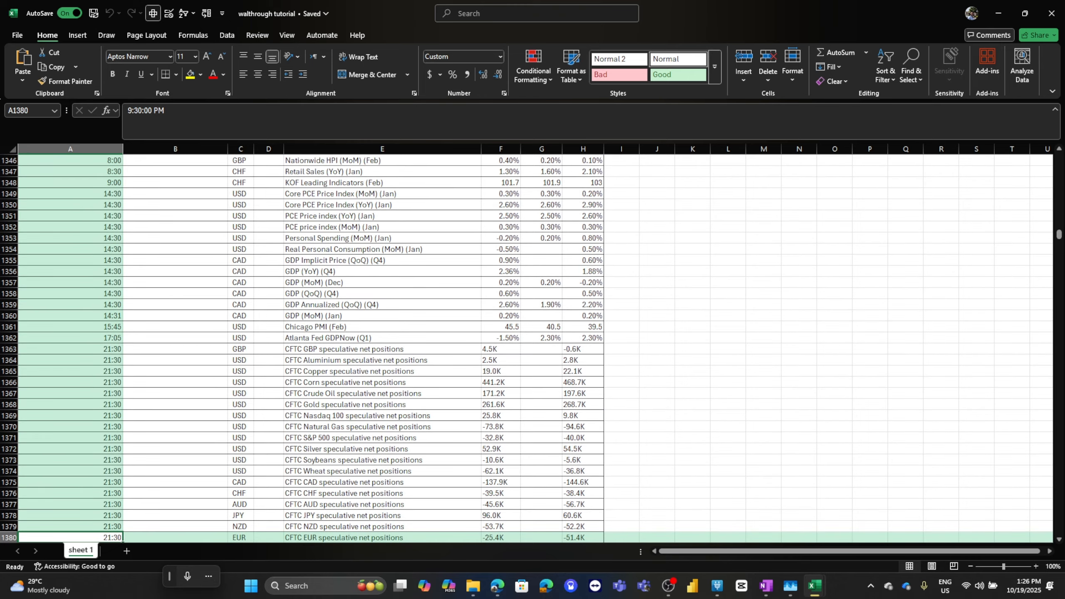
scroll(526, 348, up, 12)
key(ctrl+Down)
key(ctrl+Down)
key(ctrl+Down)
key(ctrl+Down)
key(ctrl+Down)
key(ctrl+Up)
key(Up)
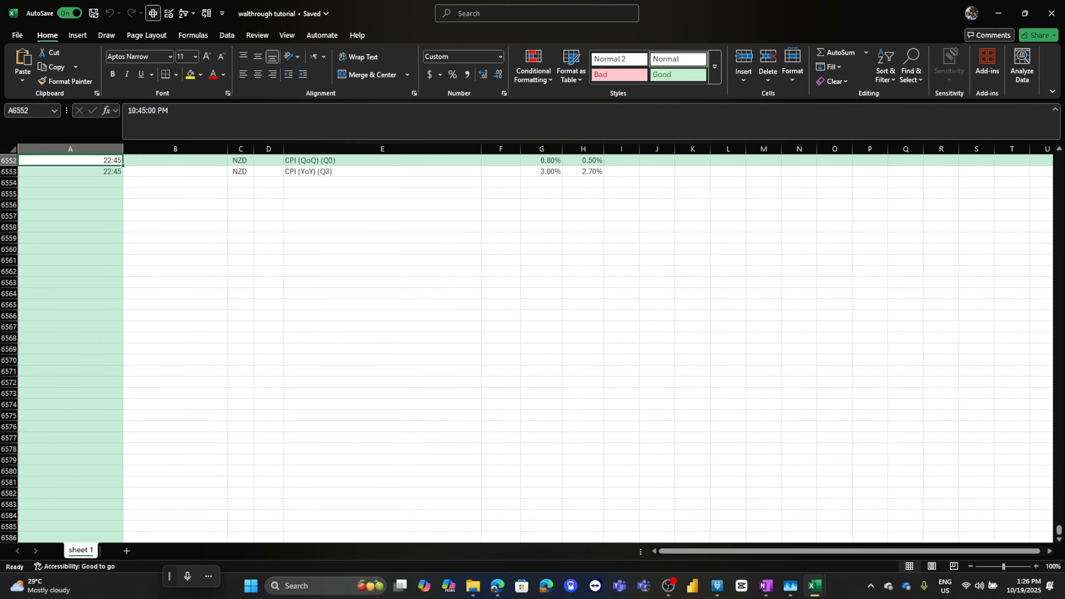
key(Up)
key(ctrl+Up)
key(Down)
key(ctrl+Down)
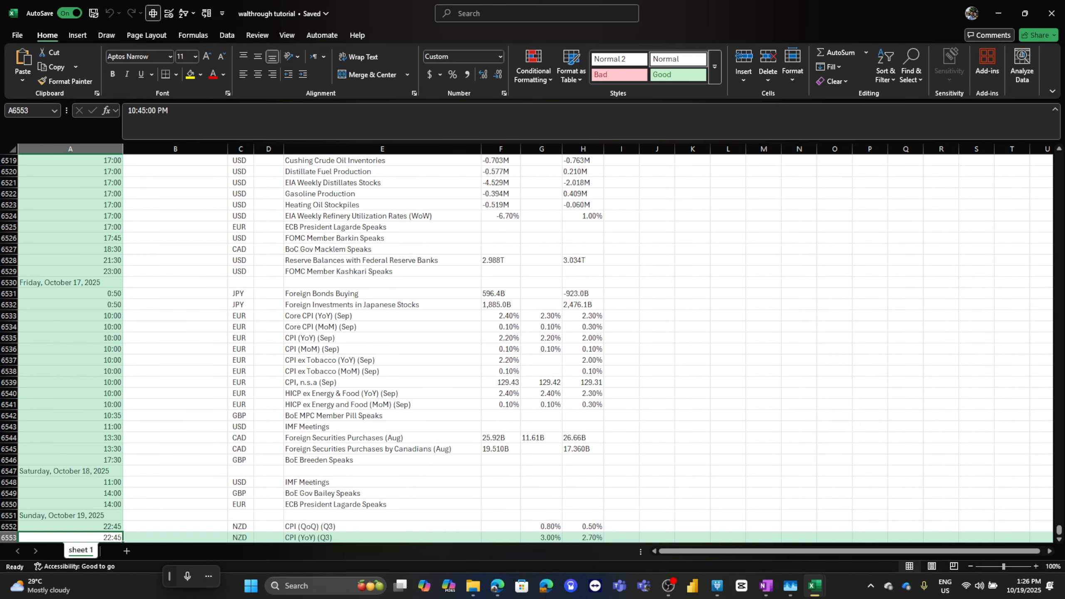
Check how far the Date column is filled, working from the last data rows back up to the header
key(Up)
key(Up)
key(Right)
key(Up)
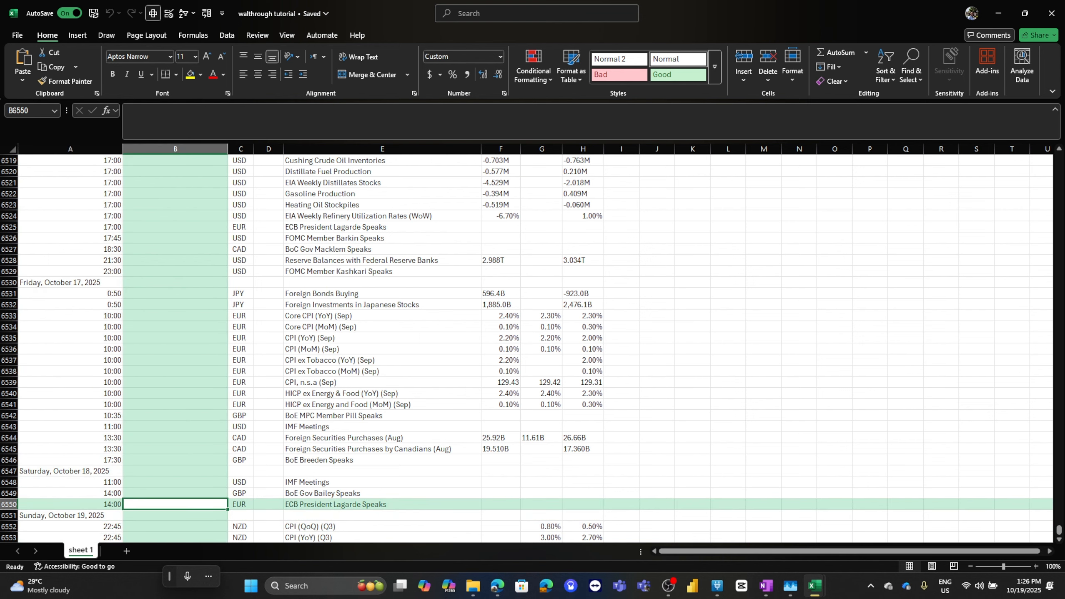
key(ctrl+Up)
key(Right)
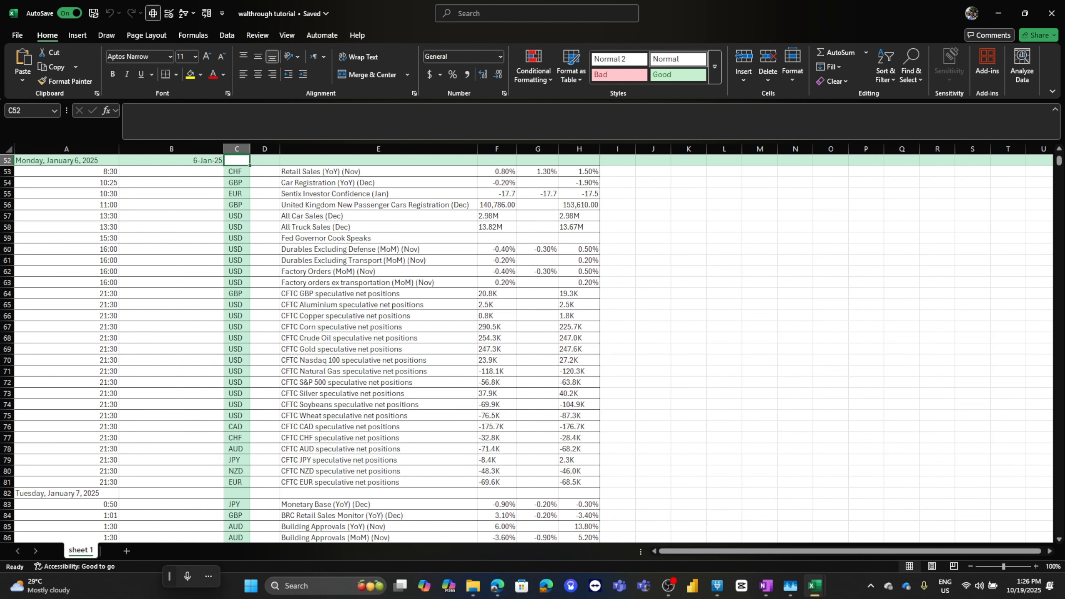
scroll(527, 349, up, 7)
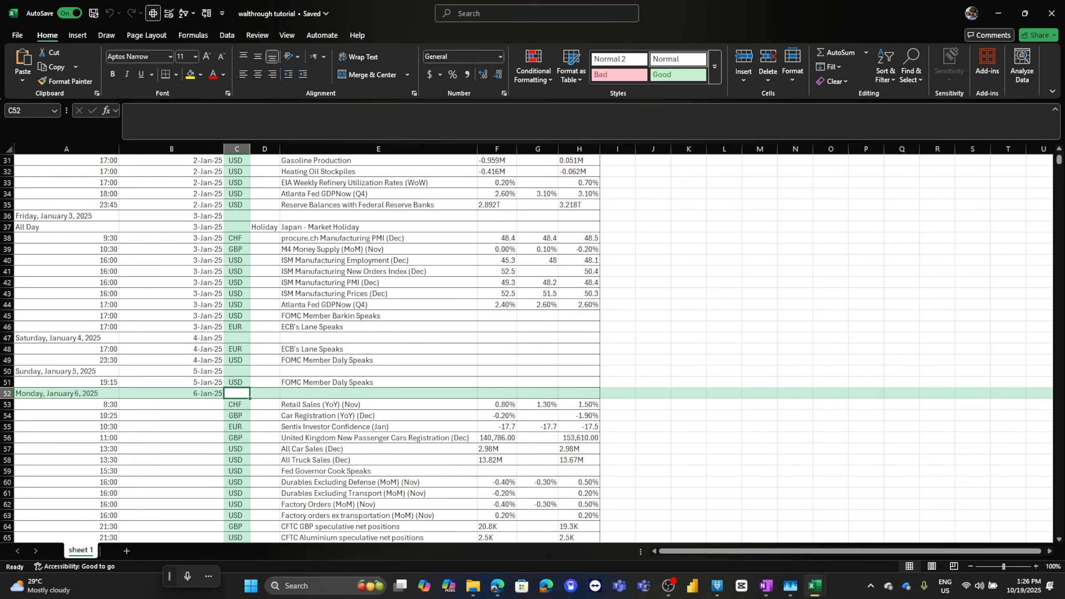
click(237, 171)
key(ctrl+Up)
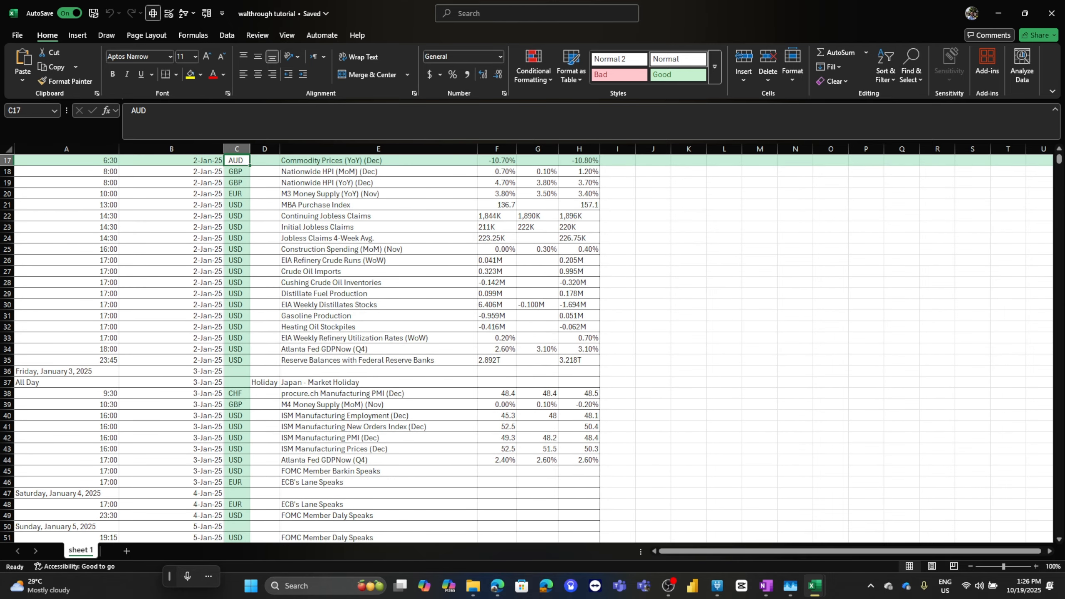
key(Left)
key(ctrl+Up)
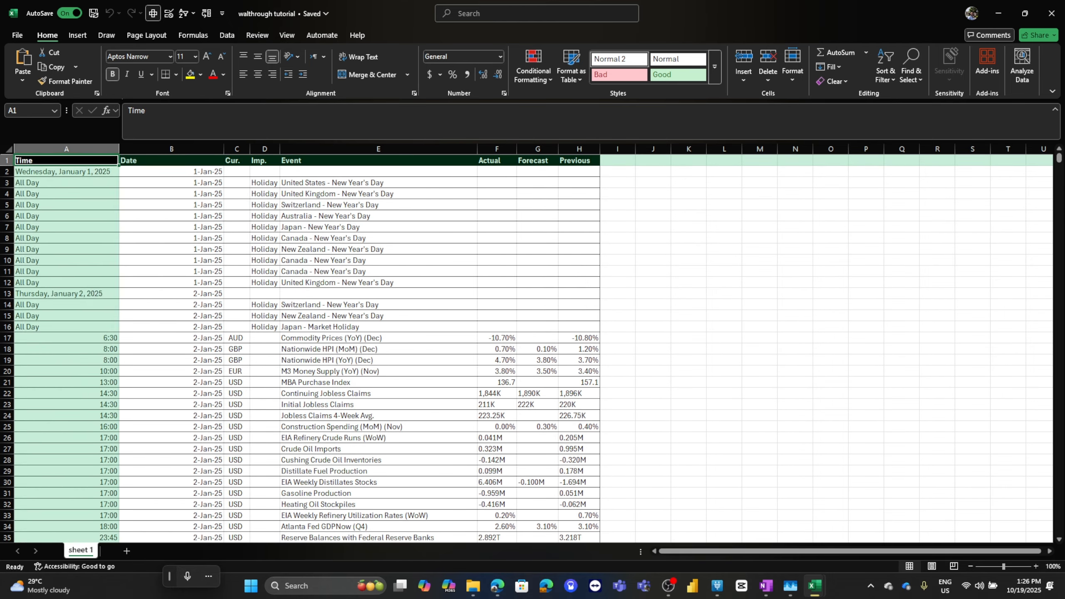
Select the blank cells in the Time column using Go To Special with the Blanks option
right_click(157, 149)
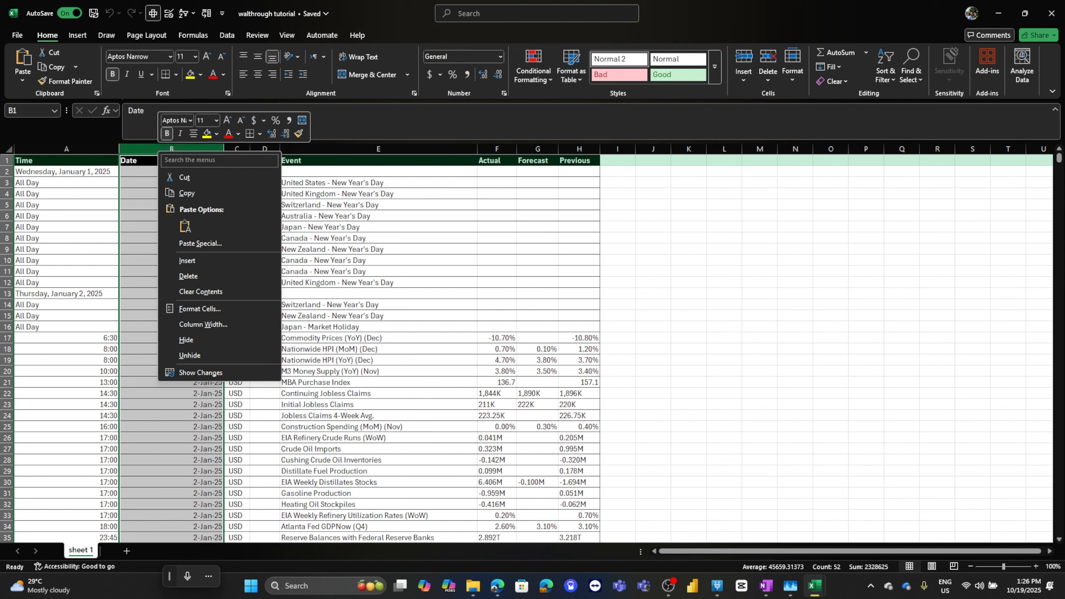
key(Escape)
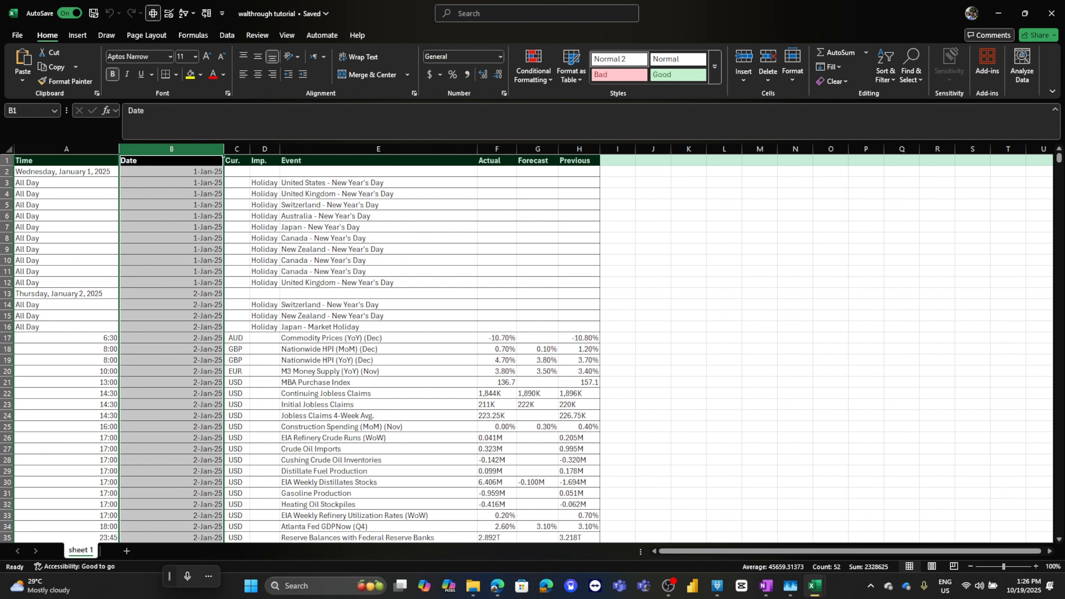
click(66, 149)
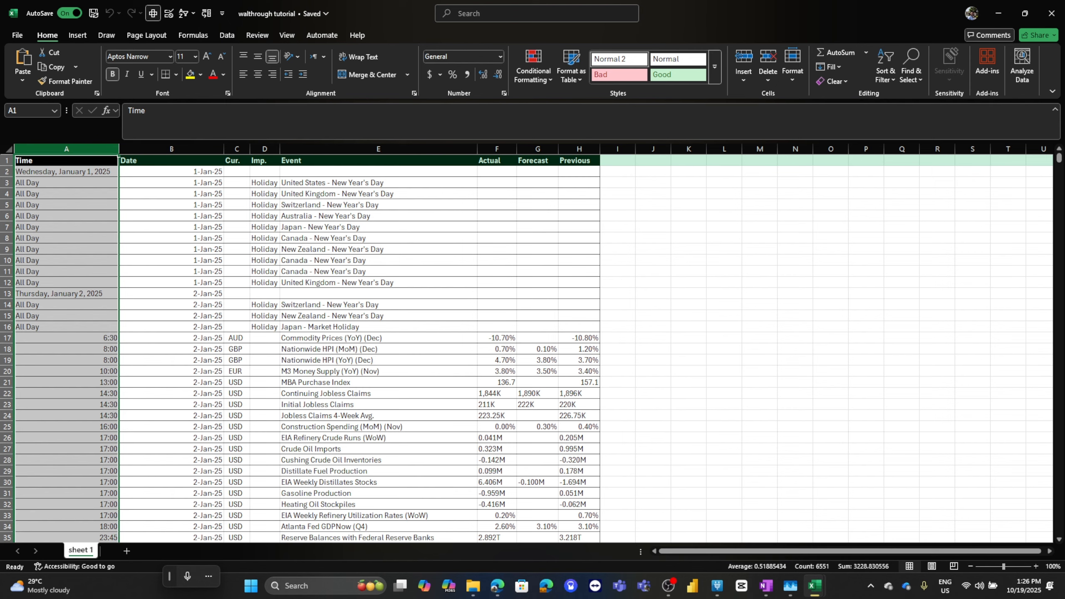
scroll(532, 348, down, 5)
scroll(532, 348, up, 2)
scroll(532, 348, up, 3)
right_click(84, 150)
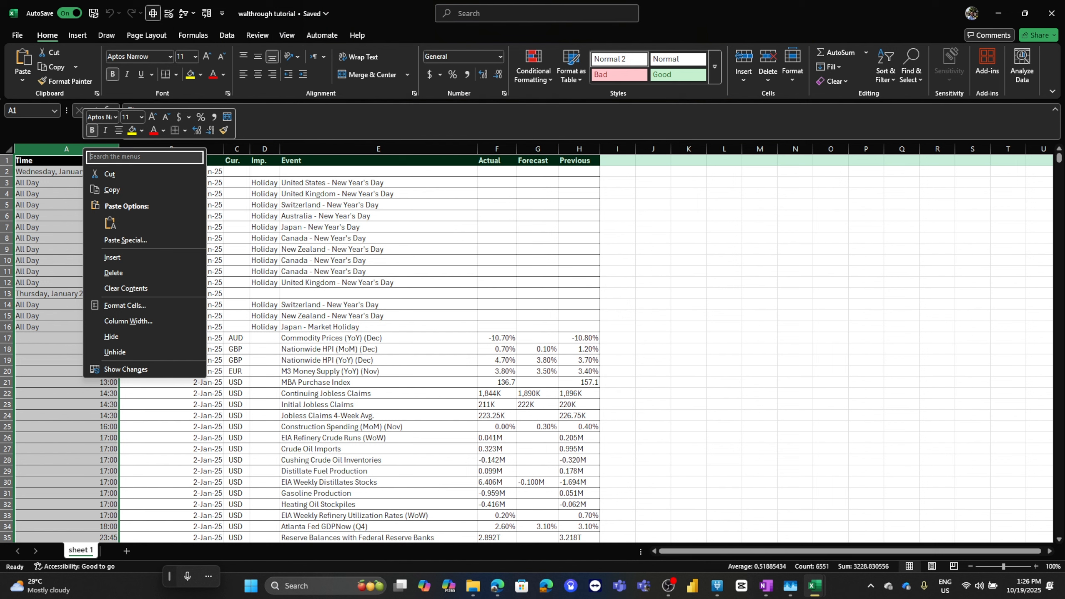
text(go to)
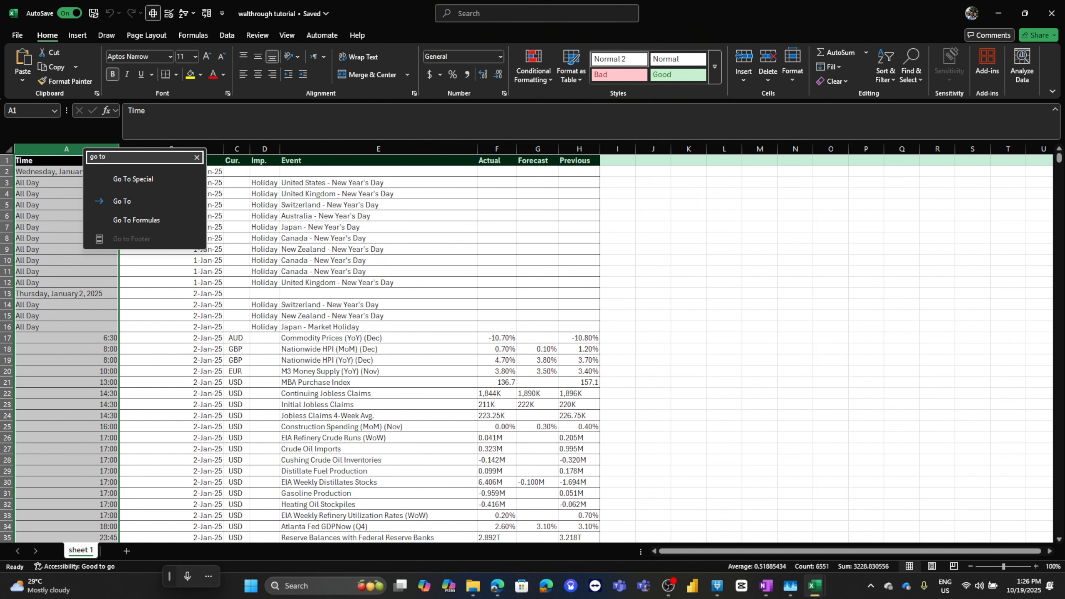
key(Return)
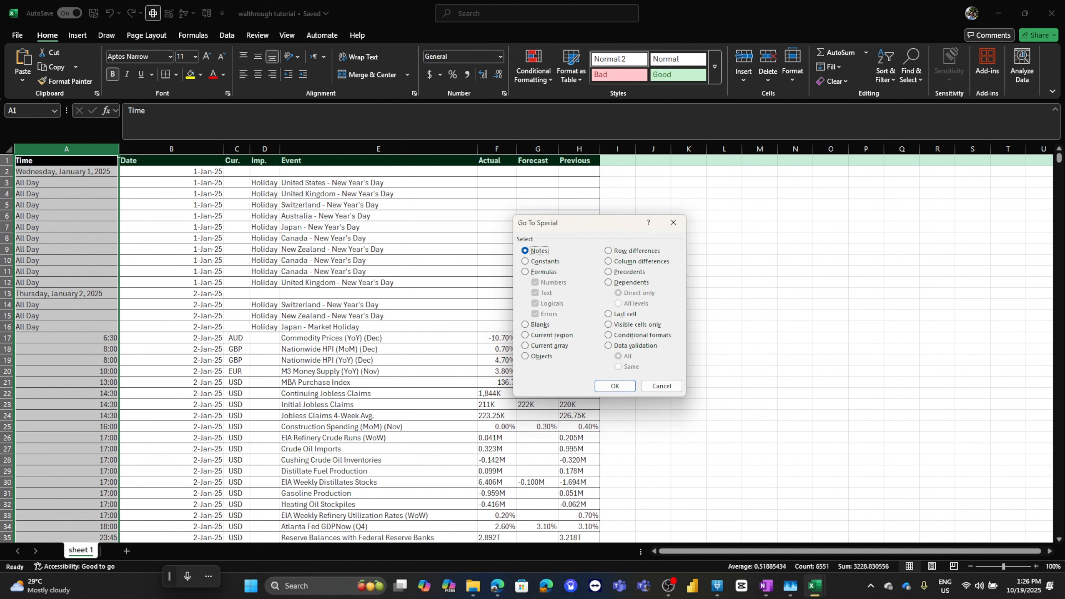
key(alt+k)
key(Return)
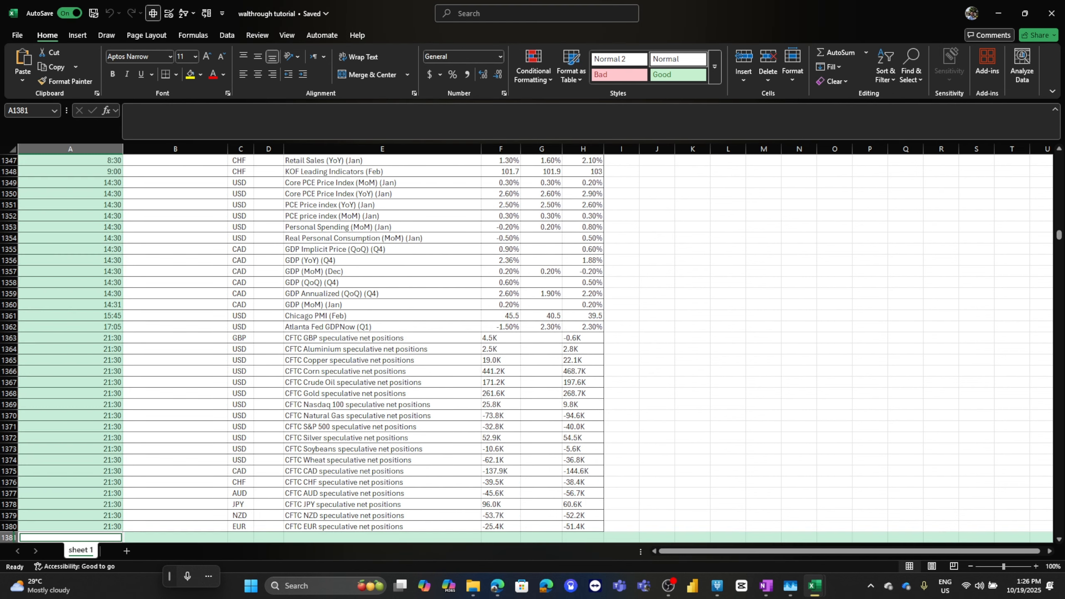
scroll(532, 348, down, 3)
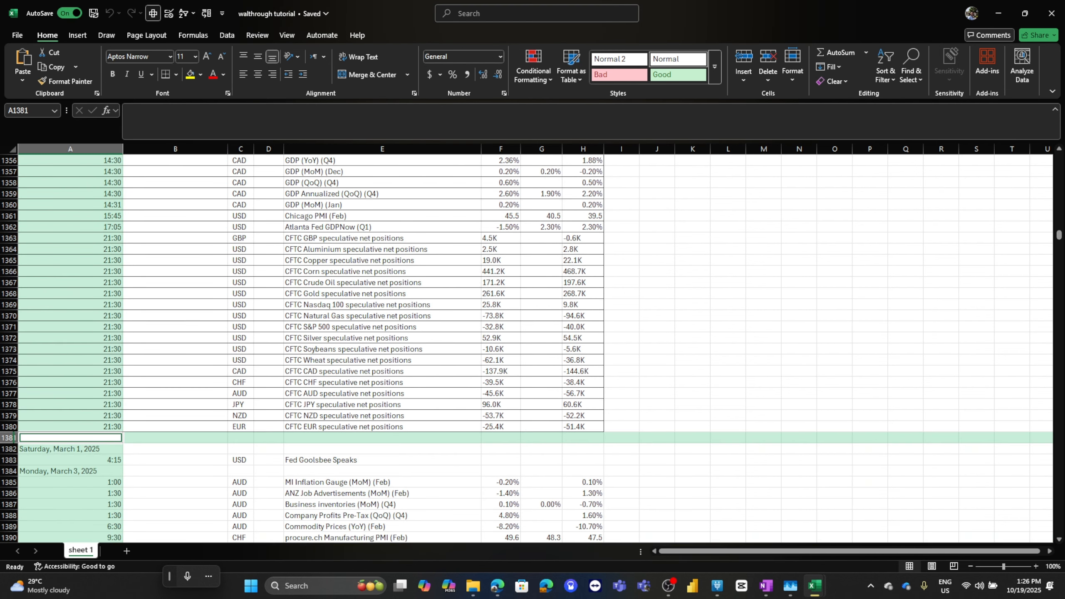
Delete the entire rows of the selected blank cells in the Time column
key(shift+F10)
key(Return)
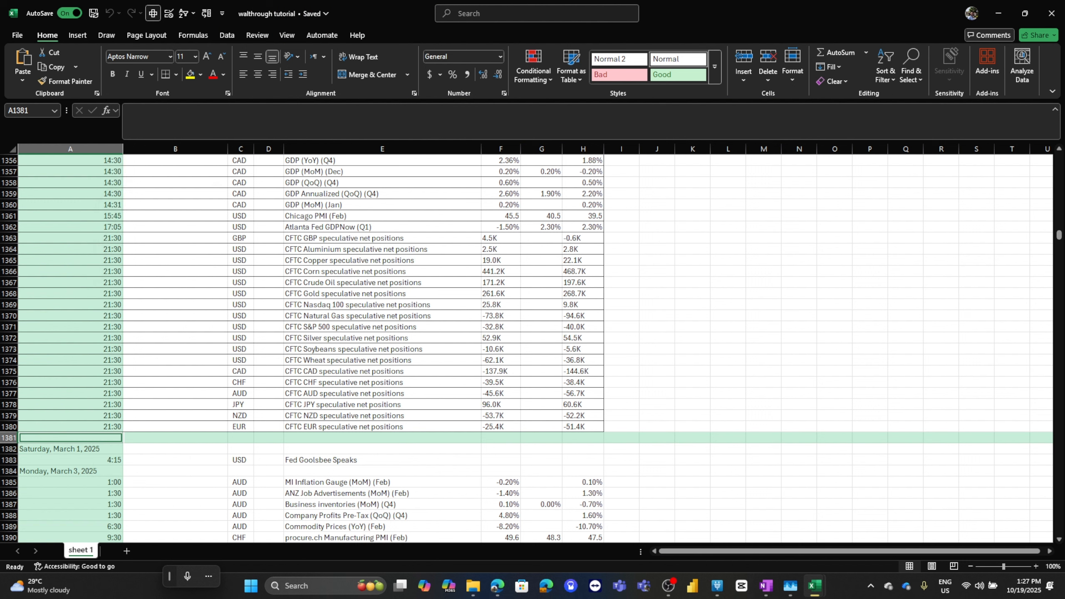
key(alt+r)
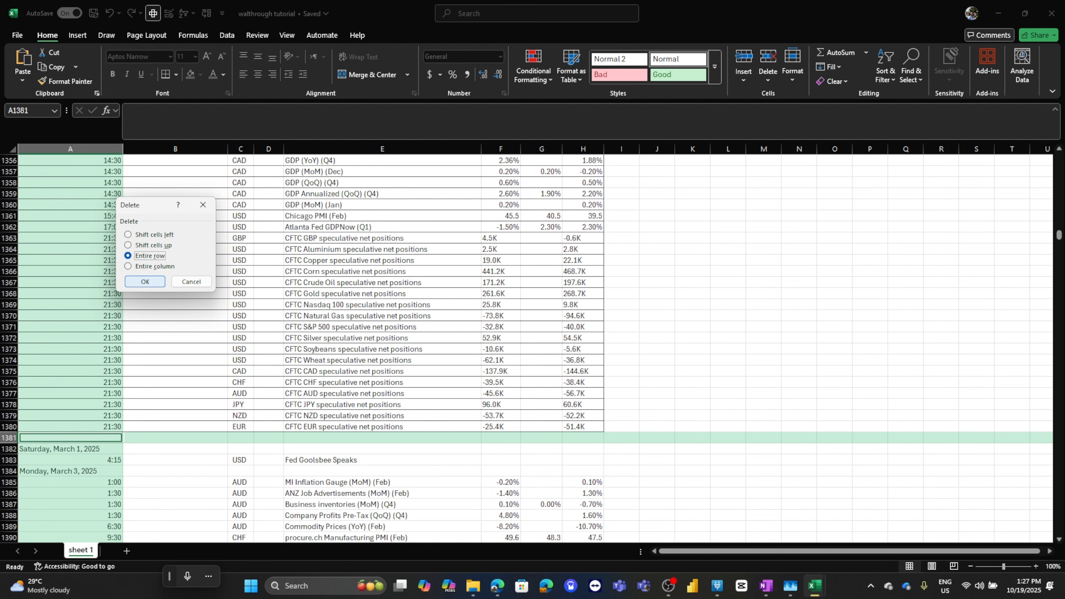
key(Return)
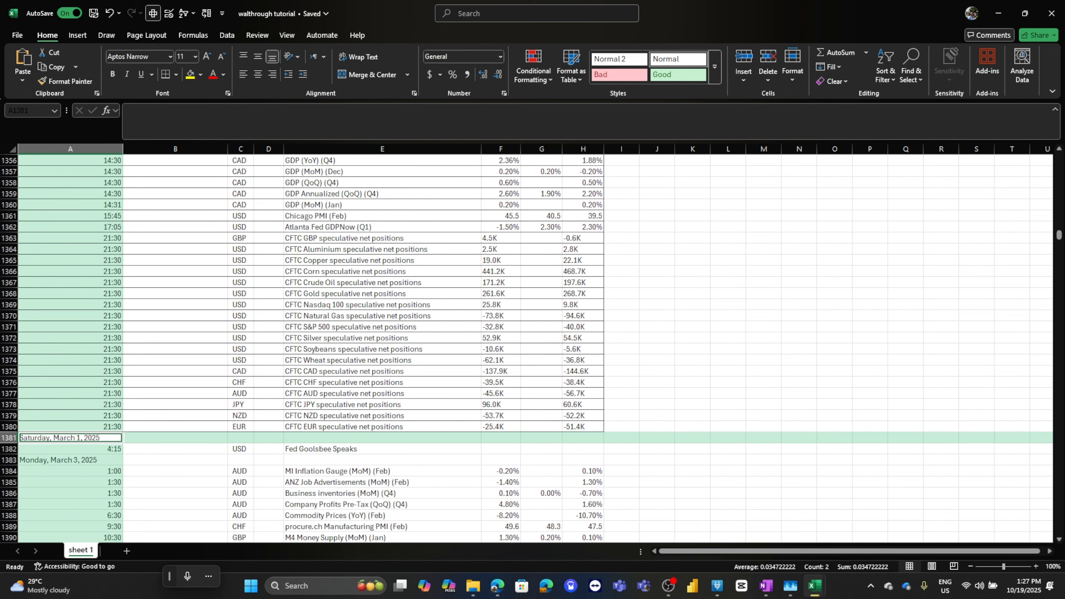
Examine the date headings and event times in the Time column against the dates filled in the Date column
scroll(526, 348, up, 20)
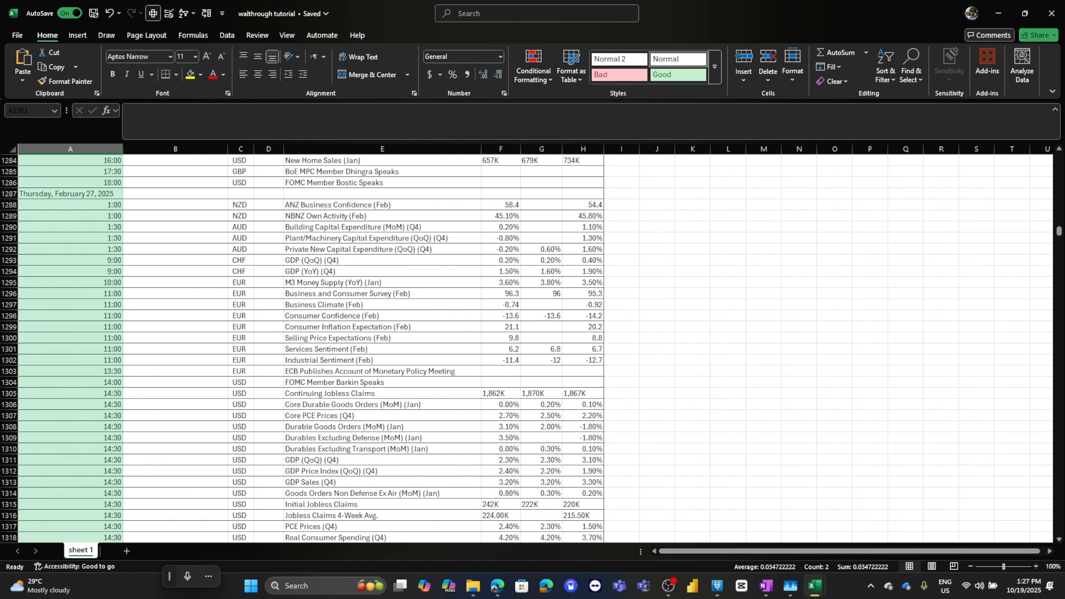
scroll(533, 348, up, 10)
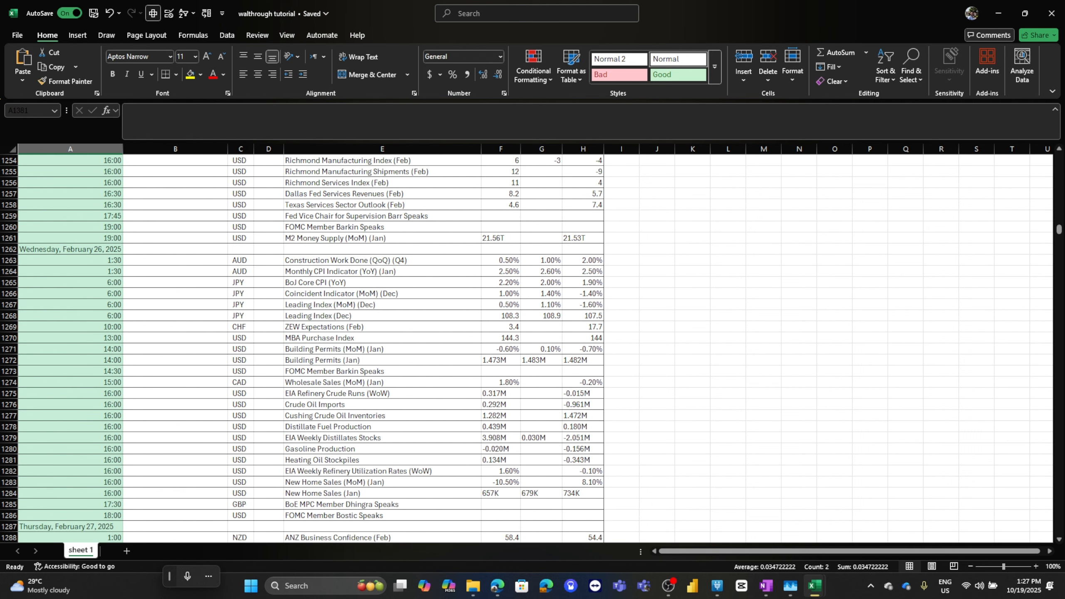
scroll(526, 348, up, 20)
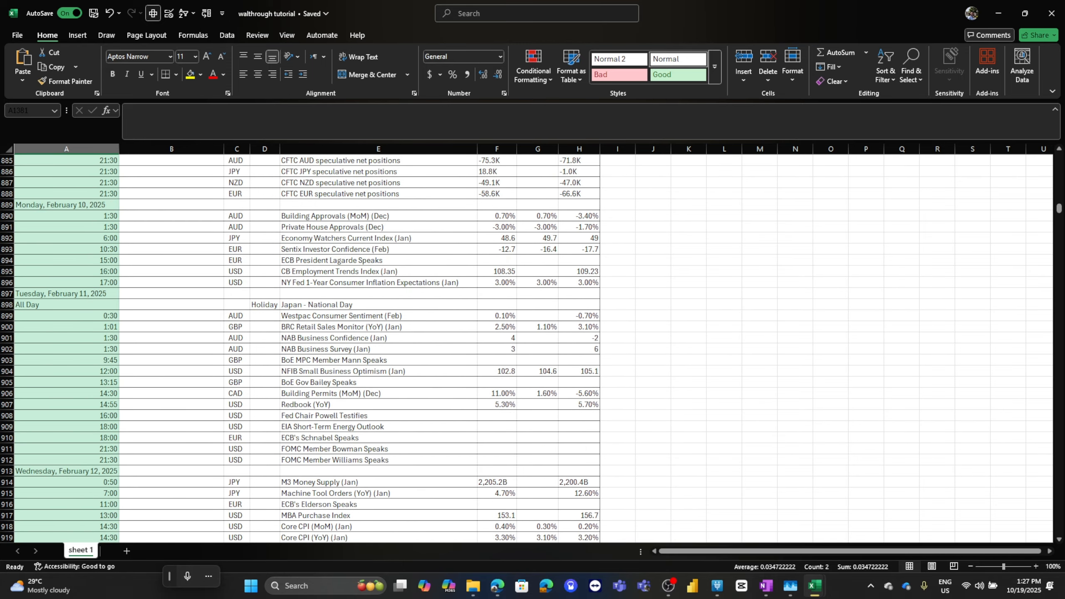
click(67, 227)
key(ctrl+Home)
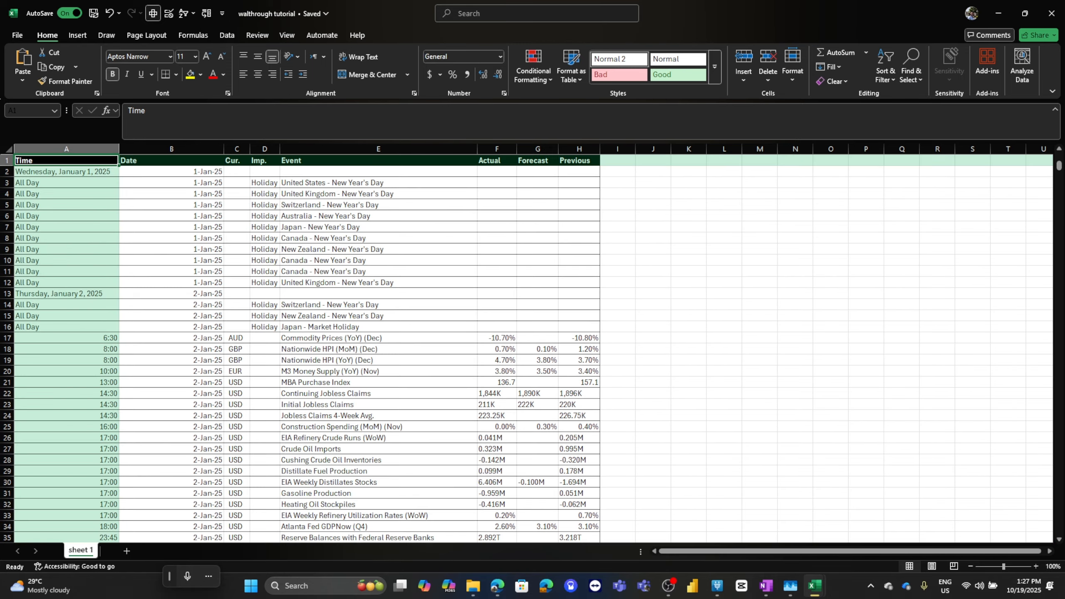
scroll(525, 348, down, 7)
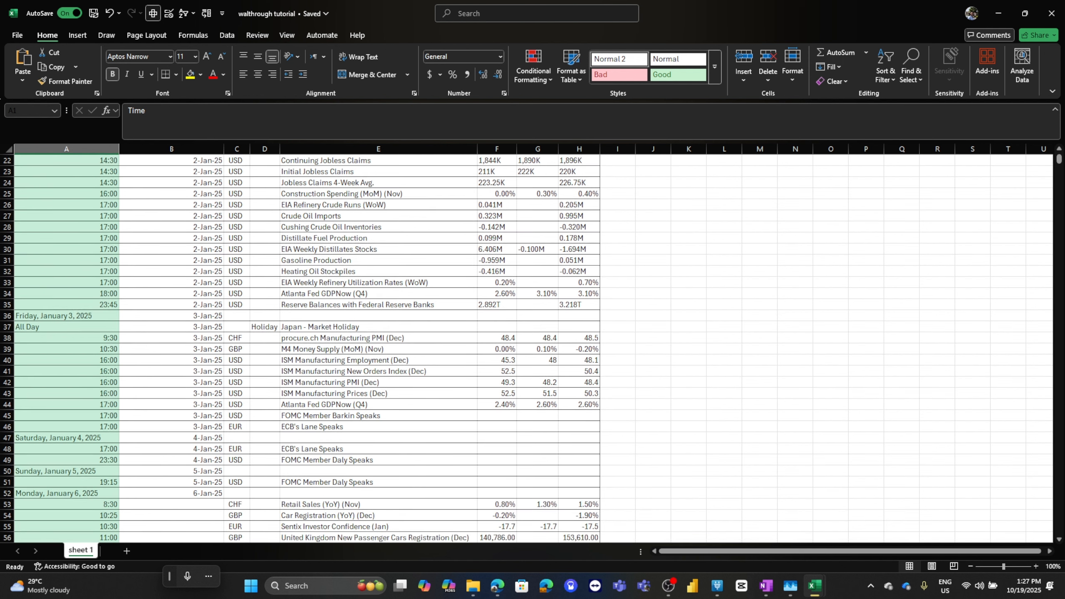
click(66, 315)
drag(66, 326, 66, 427)
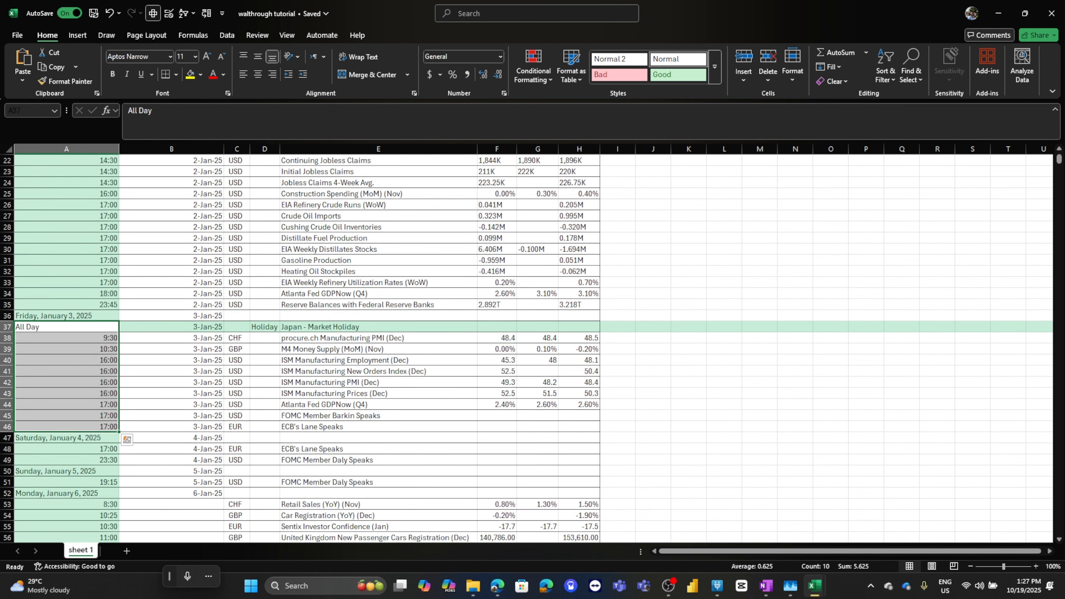
click(66, 437)
scroll(527, 348, up, 7)
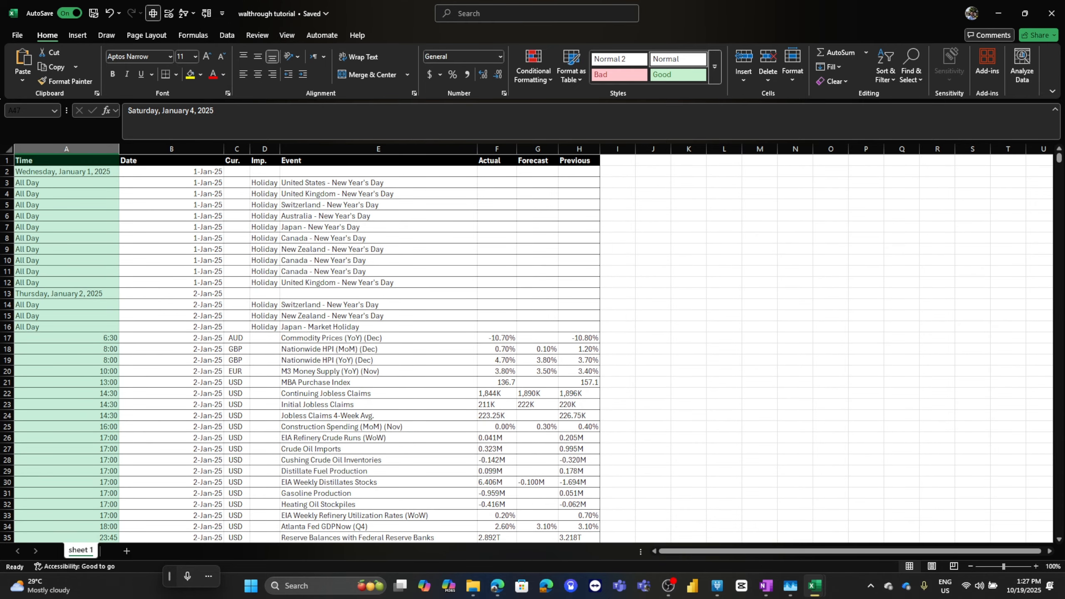
drag(171, 171, 172, 326)
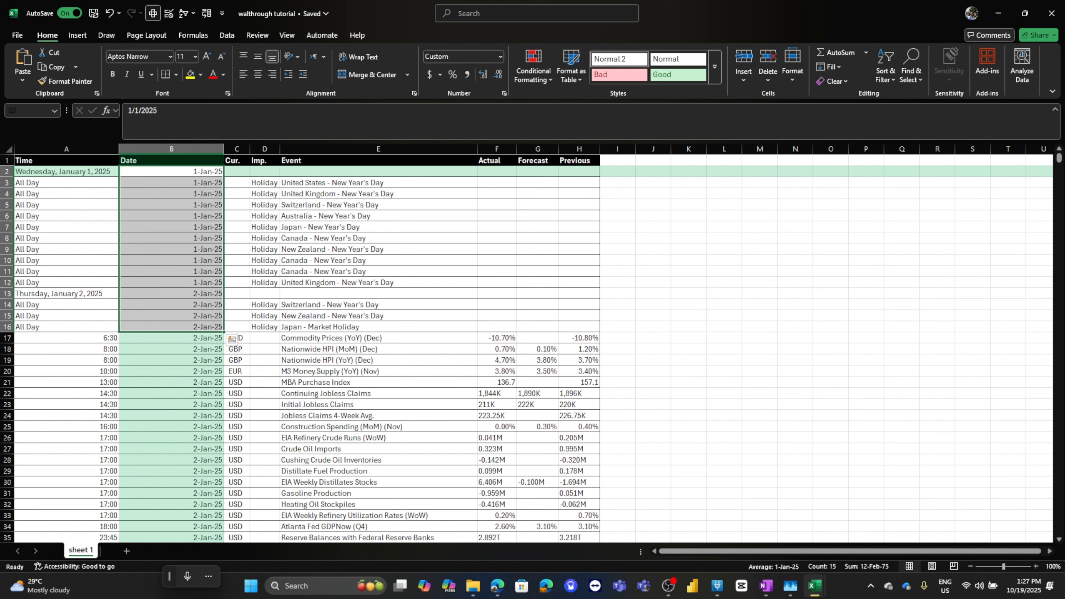
scroll(532, 348, down, 18)
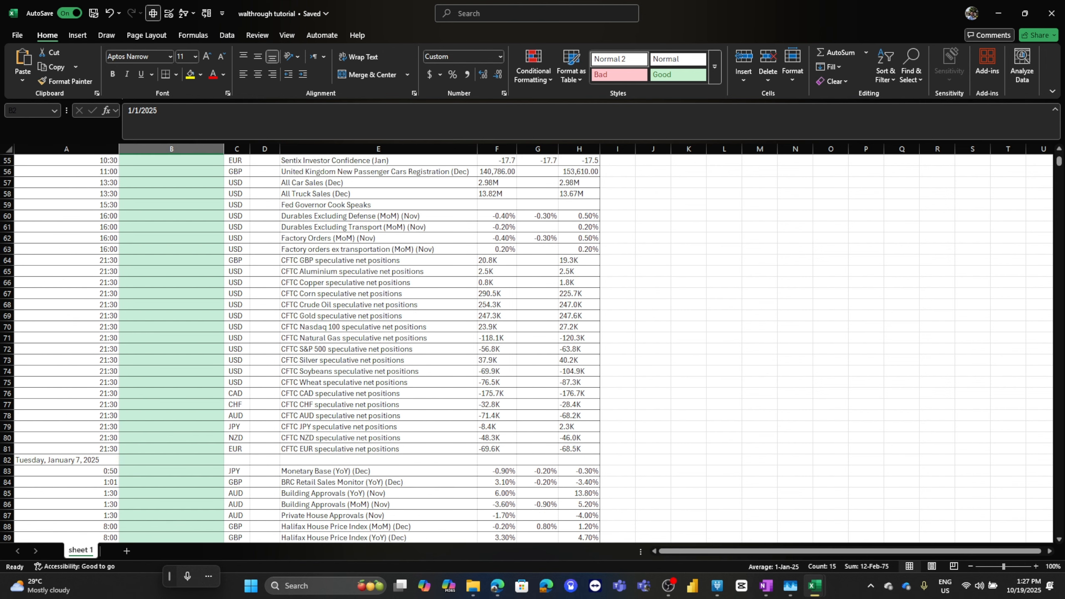
scroll(533, 348, up, 5)
click(66, 283)
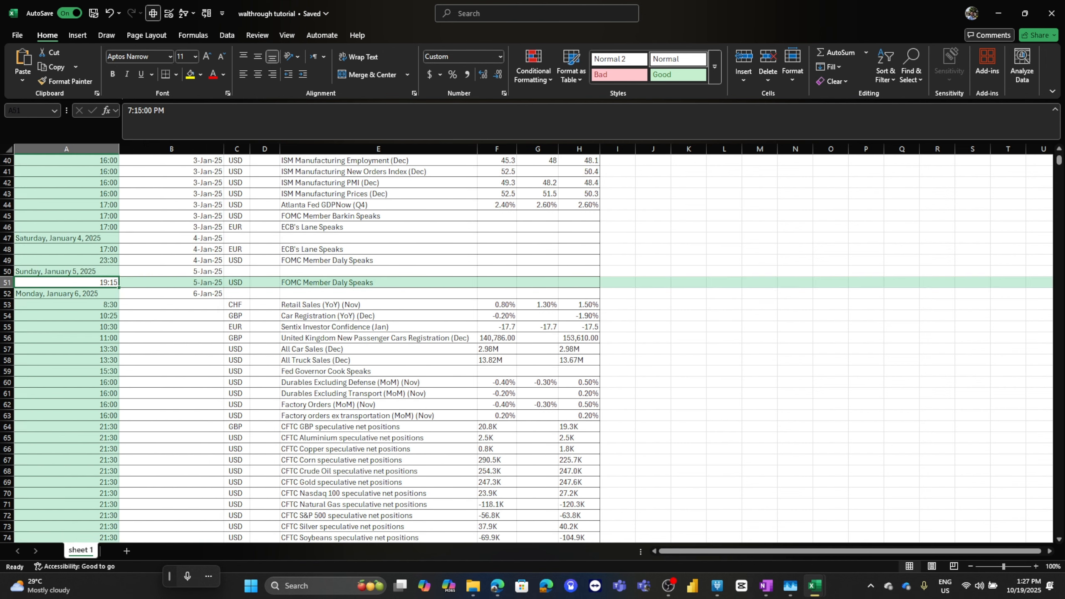
Copy January 6, 2025 from its Time column heading into the Date column and fill it down to row 81
click(66, 294)
drag(128, 110, 211, 110)
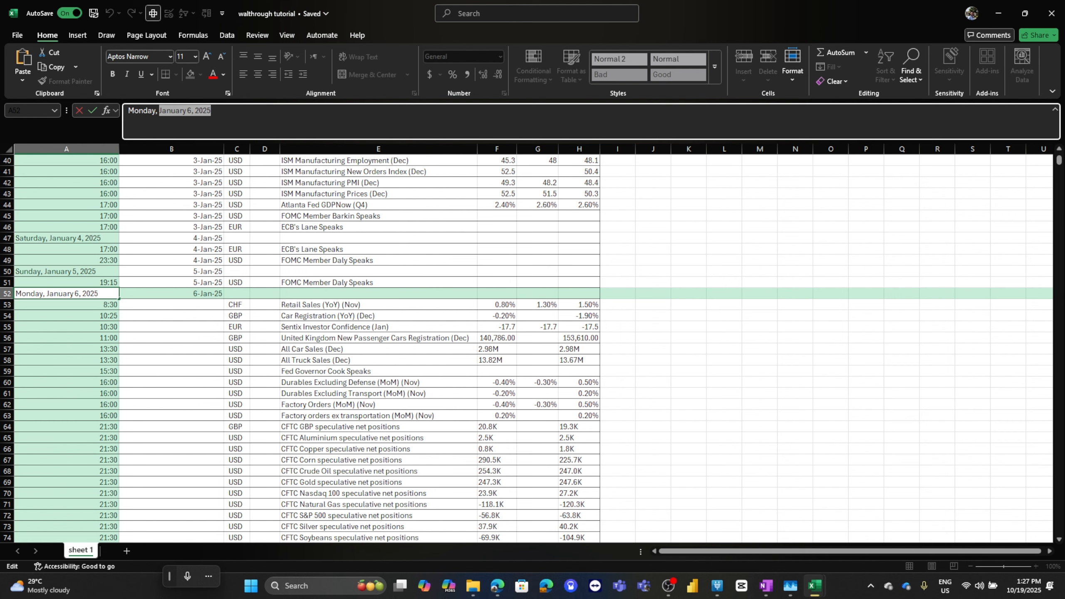
key(Tab)
key(ctrl+v)
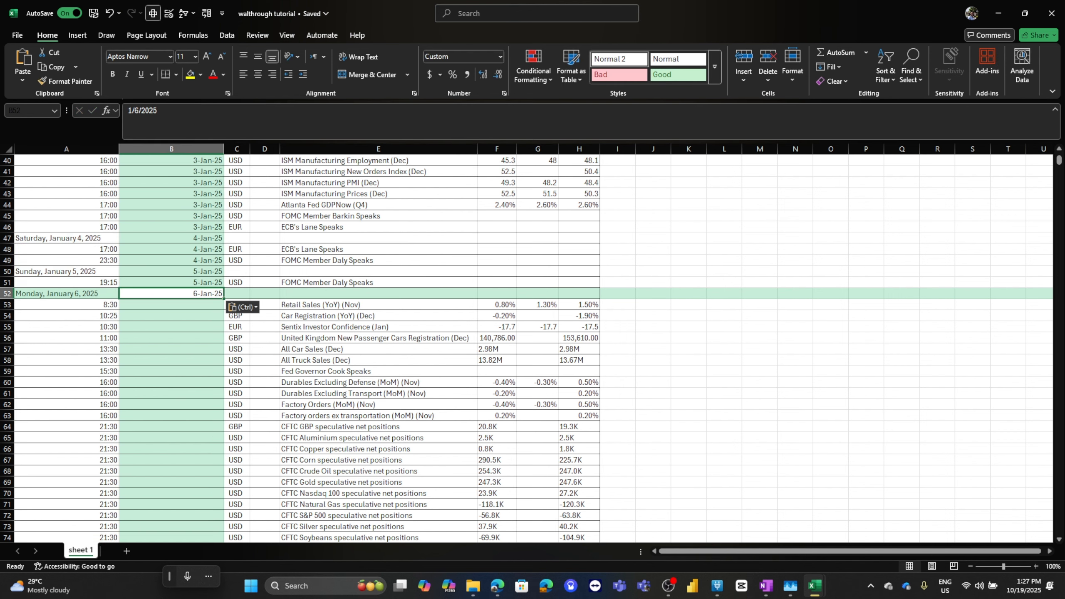
scroll(171, 383, down, 7)
shift+click(171, 382)
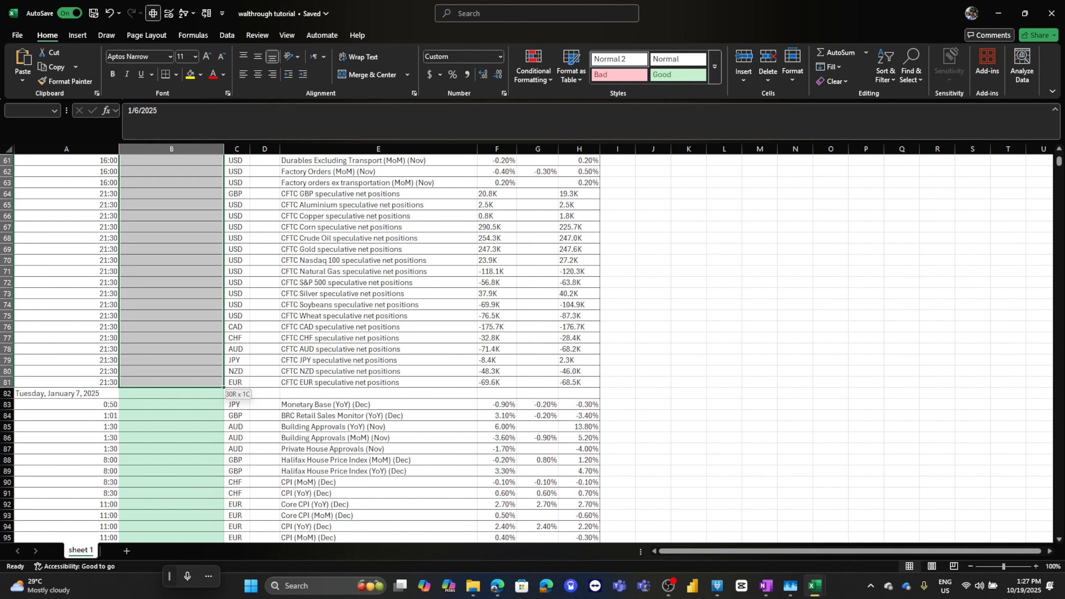
key(ctrl+d)
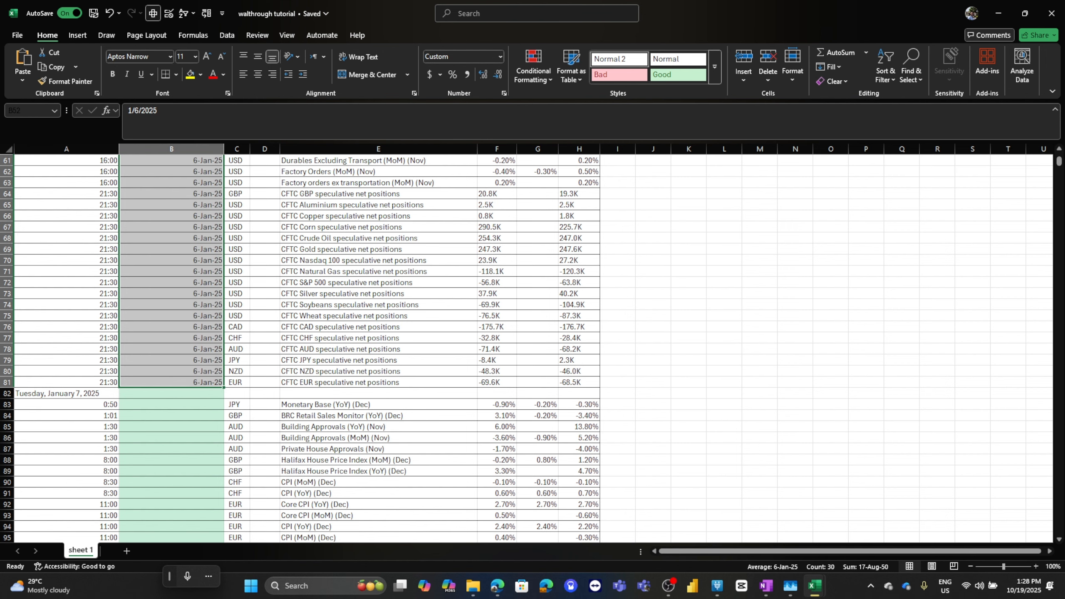
Enter =TEXTAFTER(A2,", ") in cell I2 to extract the date without the weekday
click(617, 171)
click(618, 161)
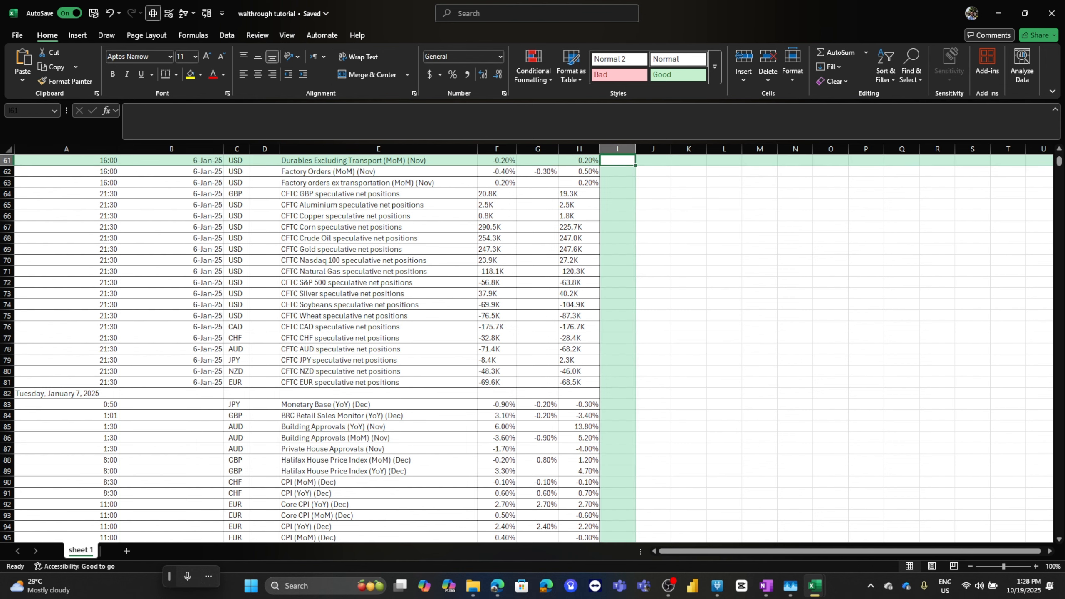
key(ctrl+Up)
key(Down)
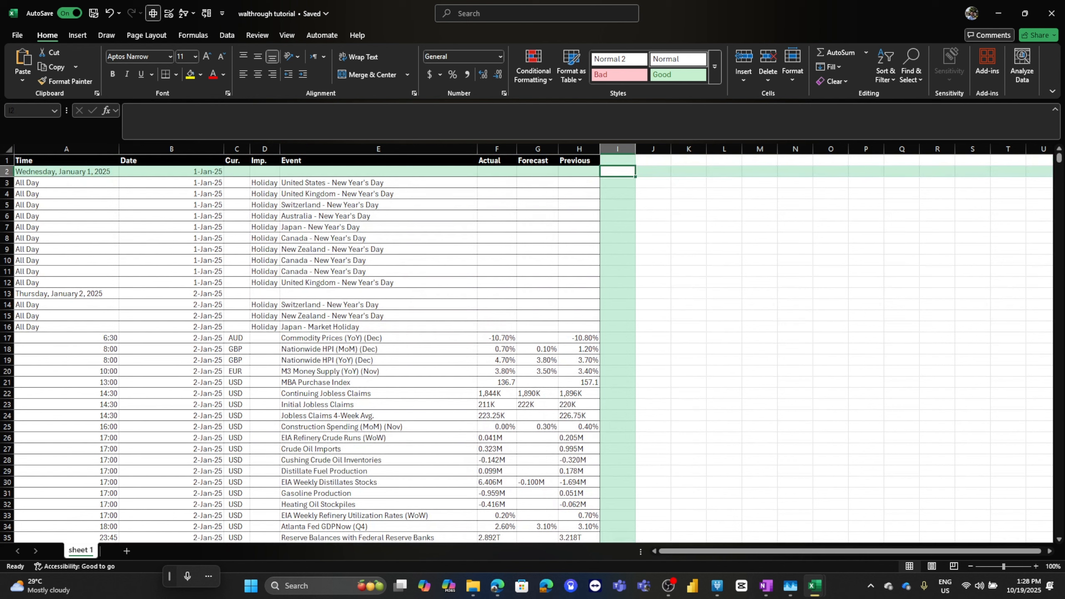
text(=)
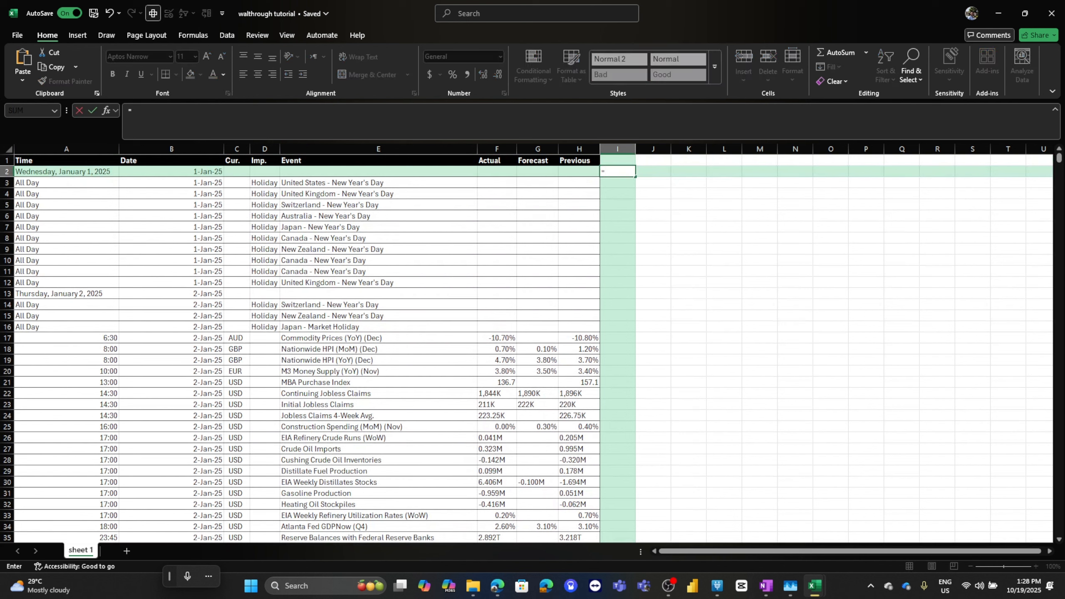
text(te)
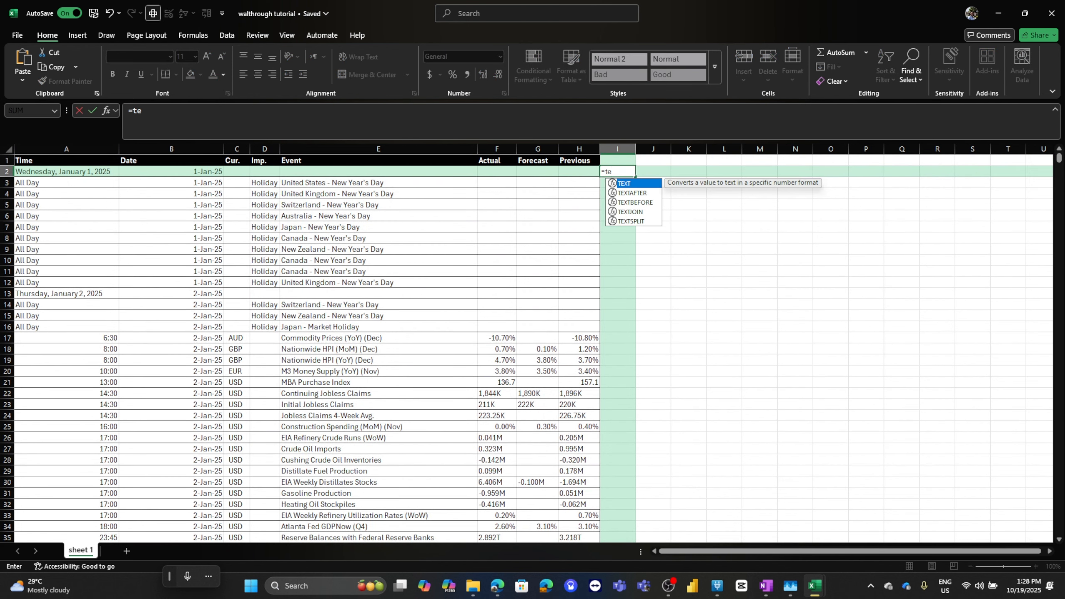
text(xtafter()
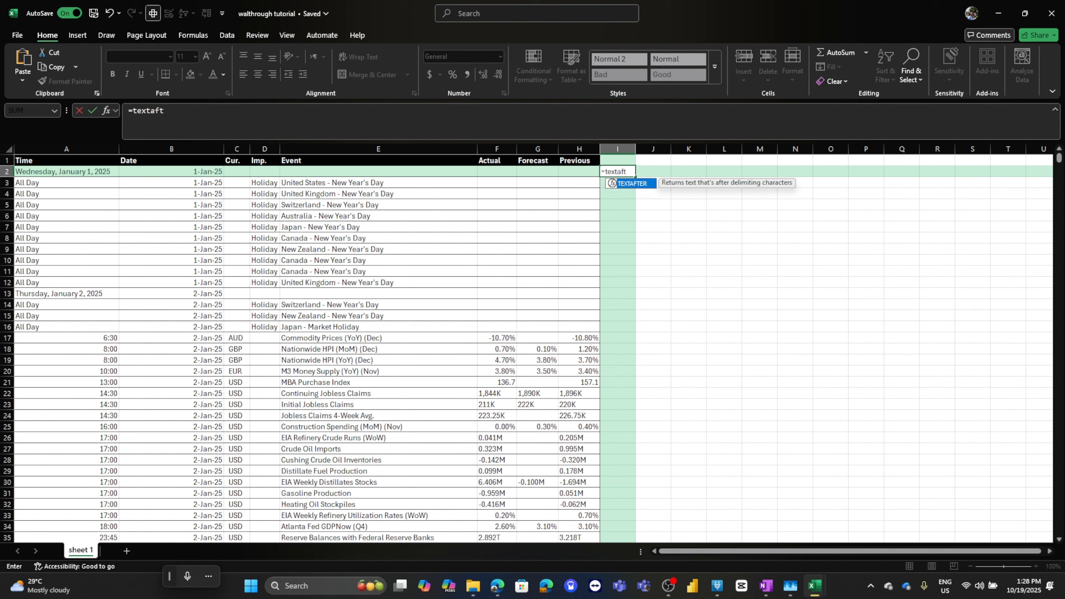
key(Left)
key(Left)
key(Left)
key(Left)
key(Left)
key(Left)
key(Left)
key(Left)
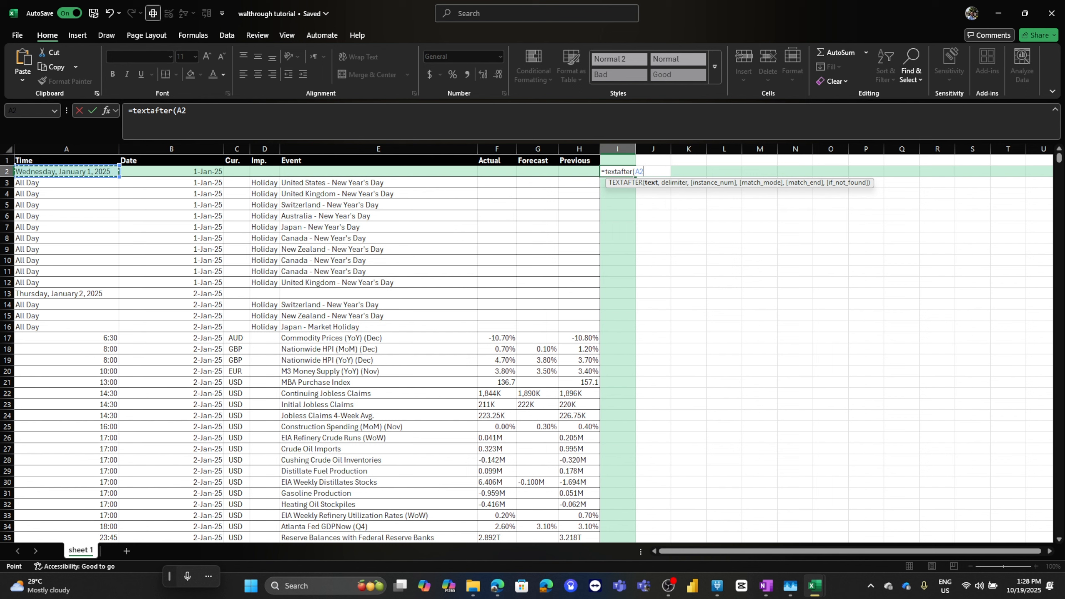
text(, 2025)
key(Return)
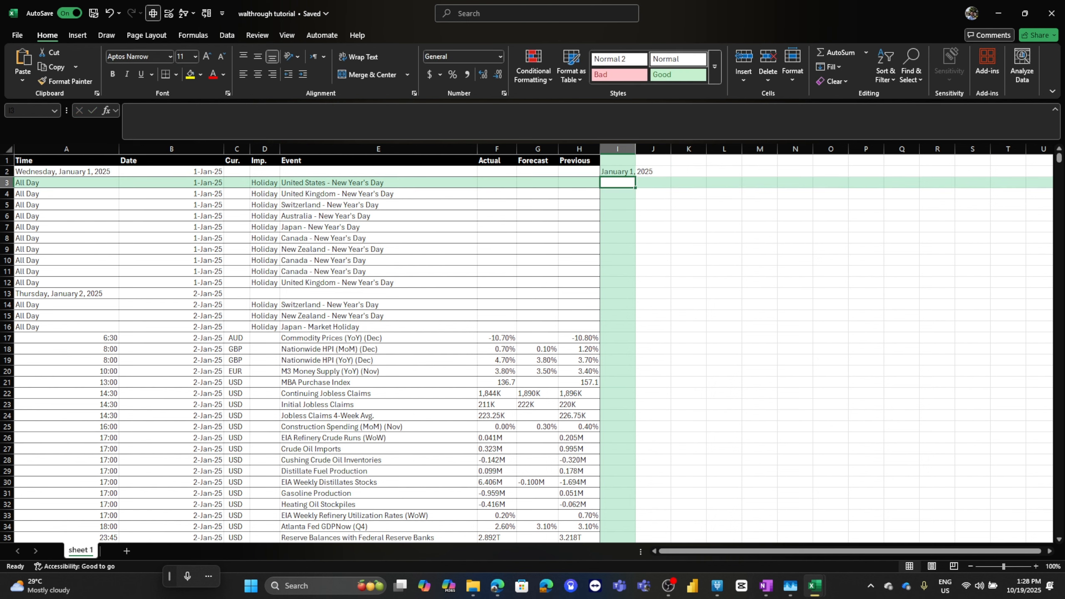
Fill the TEXTAFTER formula down column I to the end of the data and autofit the column's width
click(66, 171)
click(648, 171)
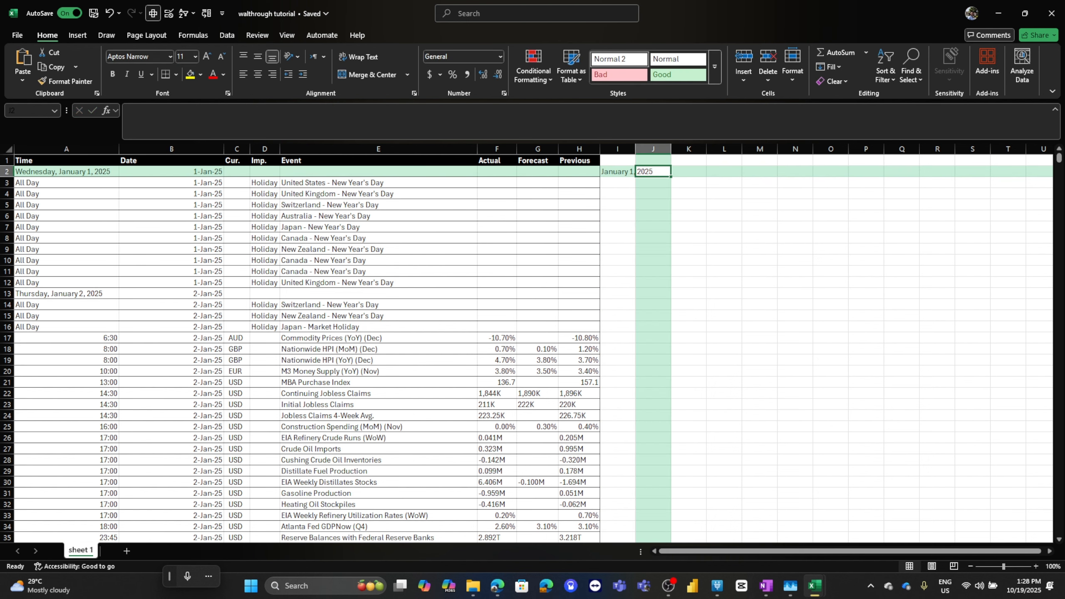
click(617, 172)
double_click(635, 176)
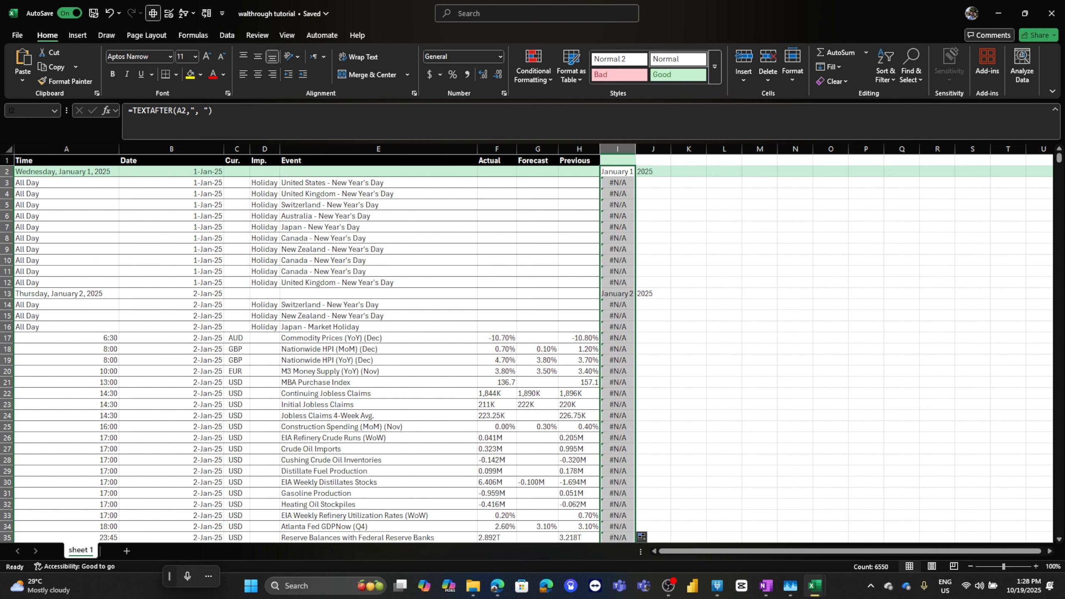
double_click(635, 149)
click(635, 171)
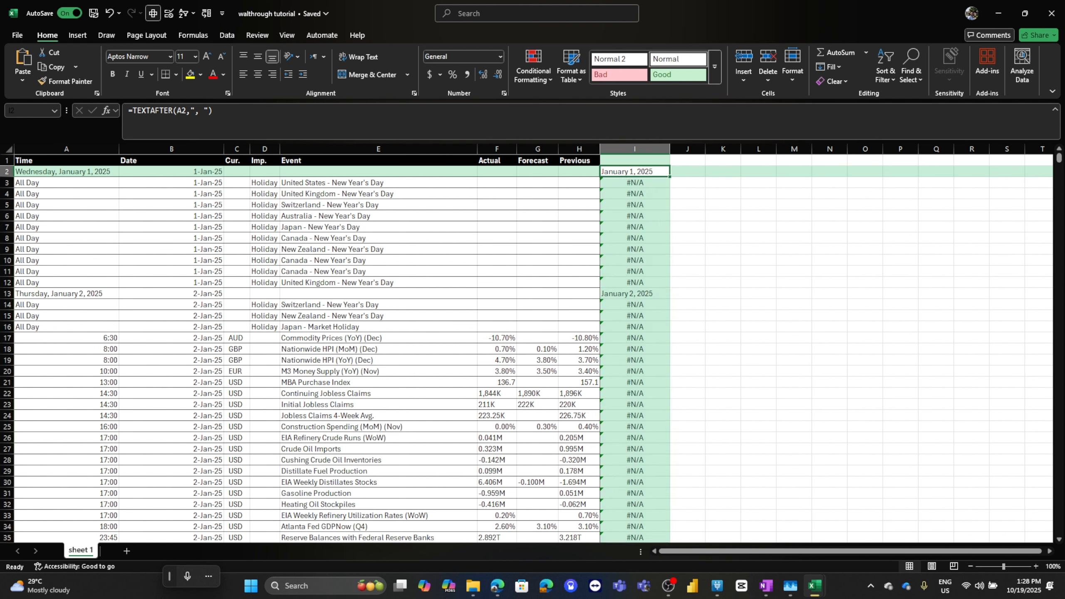
Change the I2 formula to =IFNA(TEXTAFTER(A2,", "),I1) and fill it down column I
click(133, 110)
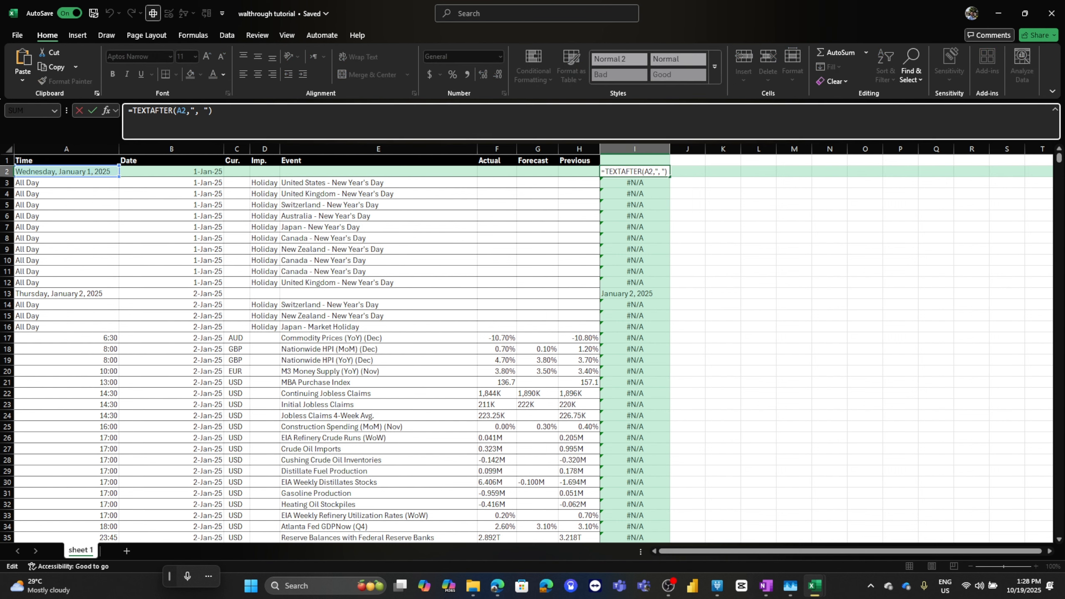
text(ifna()
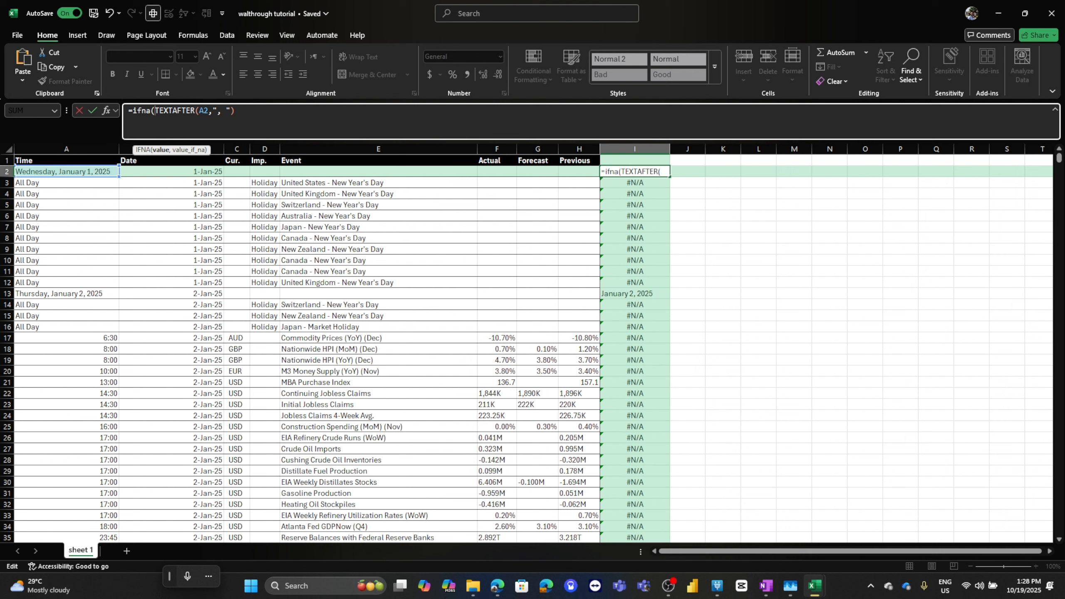
click(235, 111)
text(,)
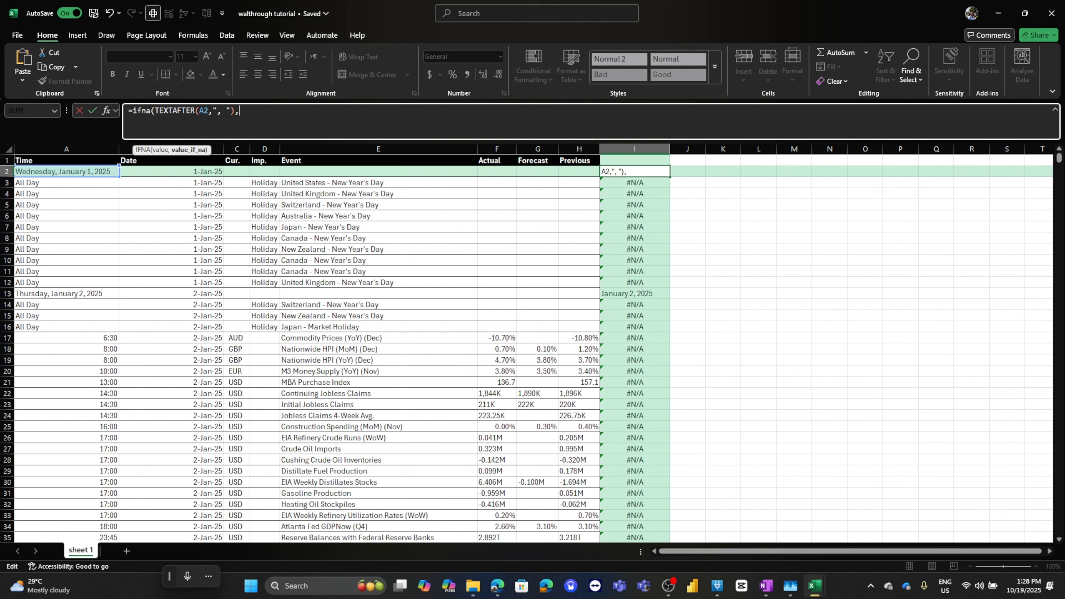
click(634, 160)
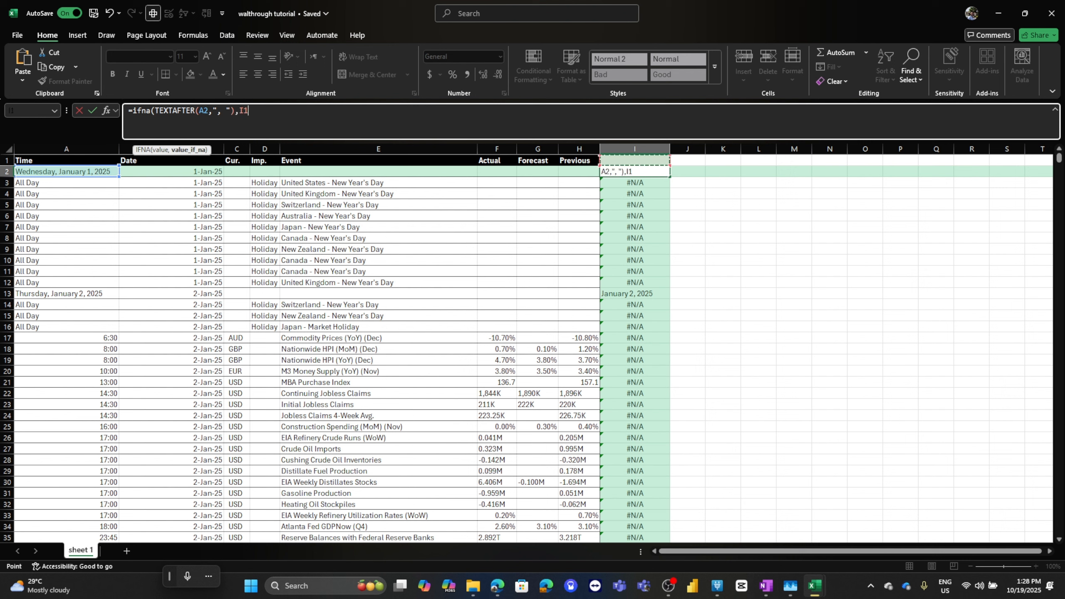
text())
key(Return)
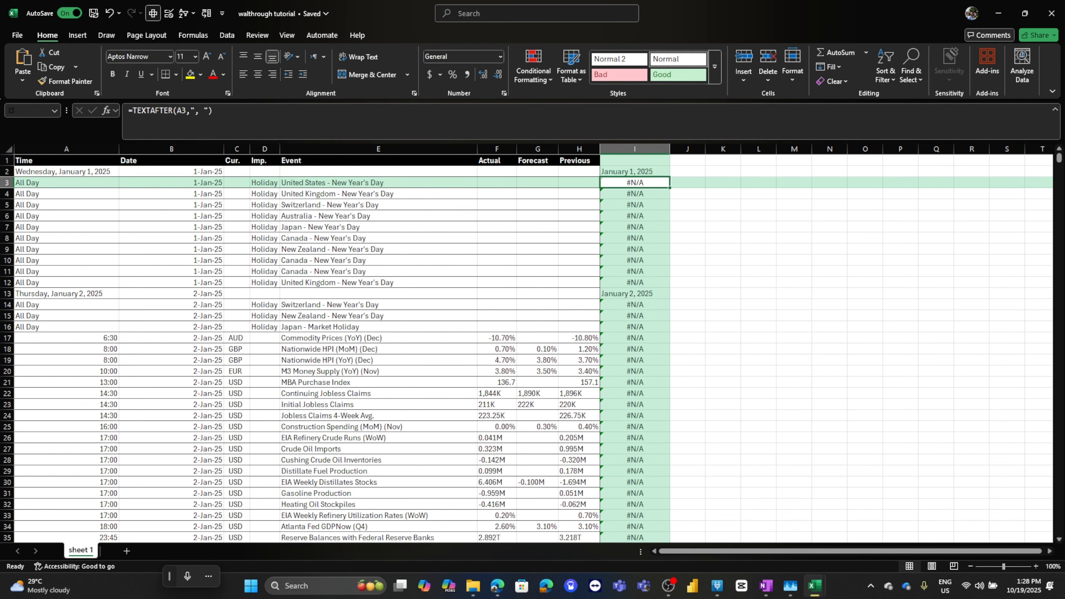
key(Up)
double_click(670, 176)
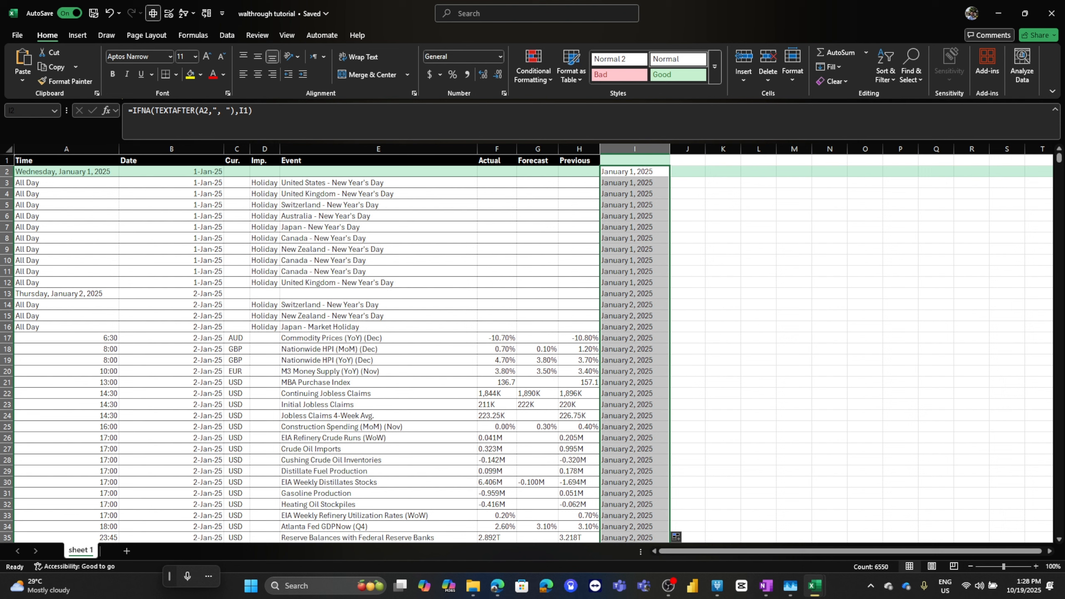
Copy the extracted dates in column I and paste them as values into the Date column starting at B2
key(ctrl+c)
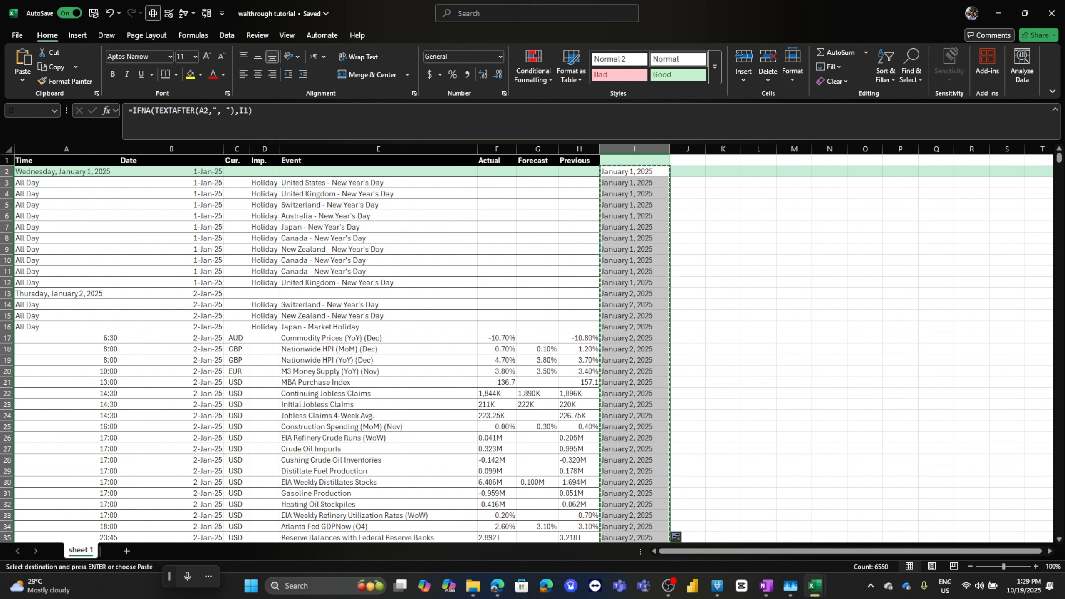
click(171, 172)
right_click(174, 172)
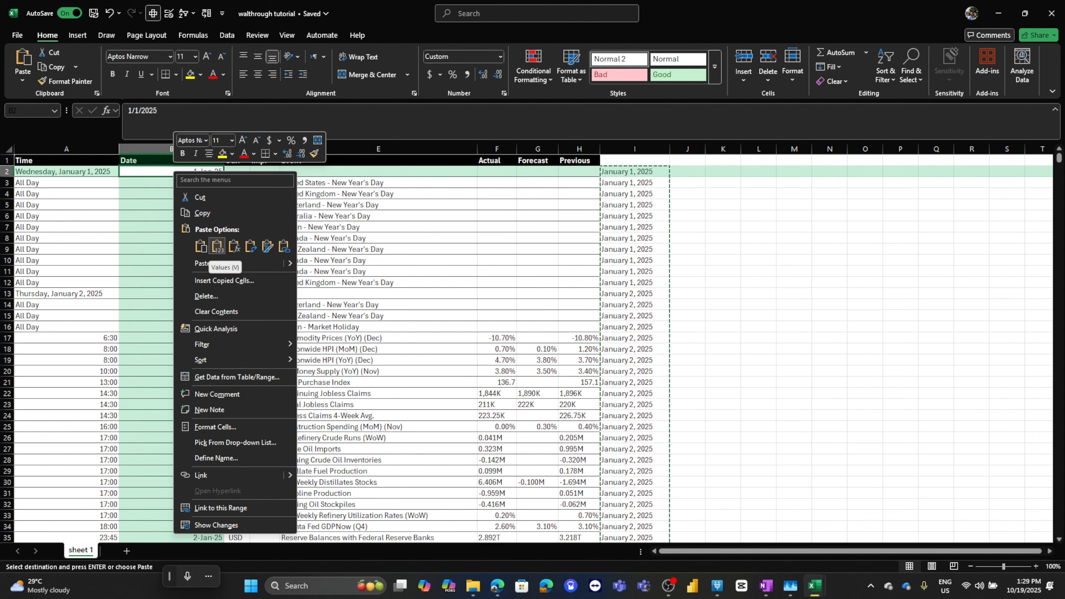
click(216, 246)
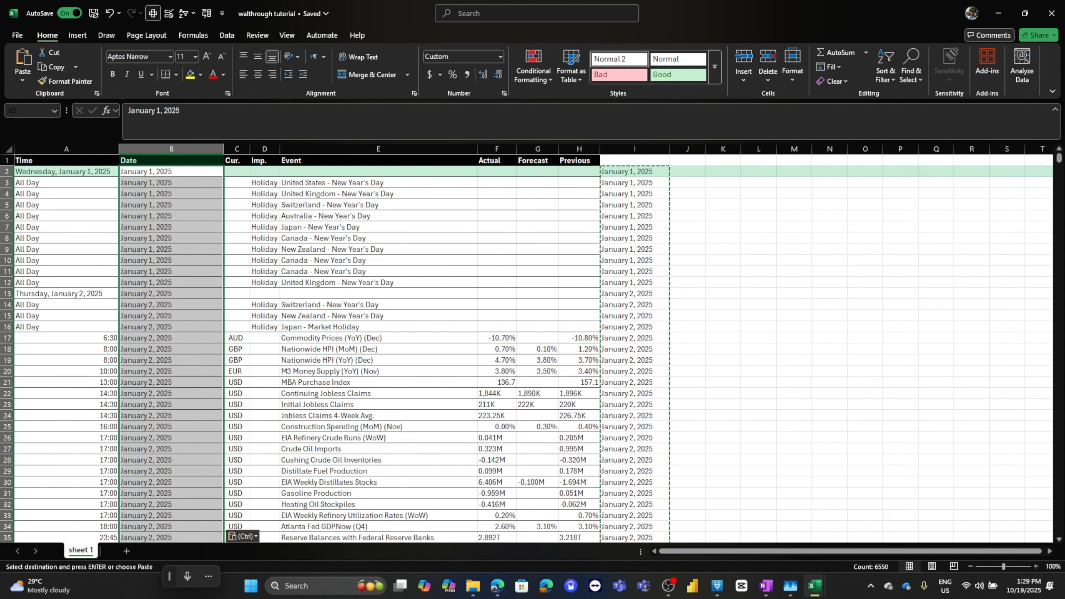
Check the pasted Date column entries against the date headings in the Time column
scroll(533, 348, down, 6)
scroll(532, 348, down, 4)
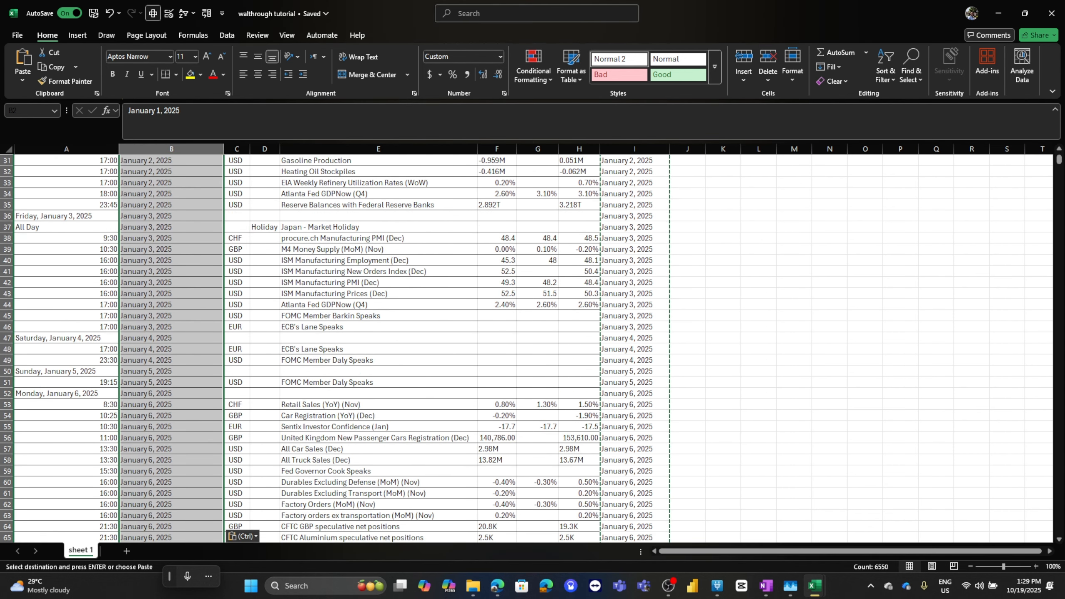
scroll(533, 348, up, 8)
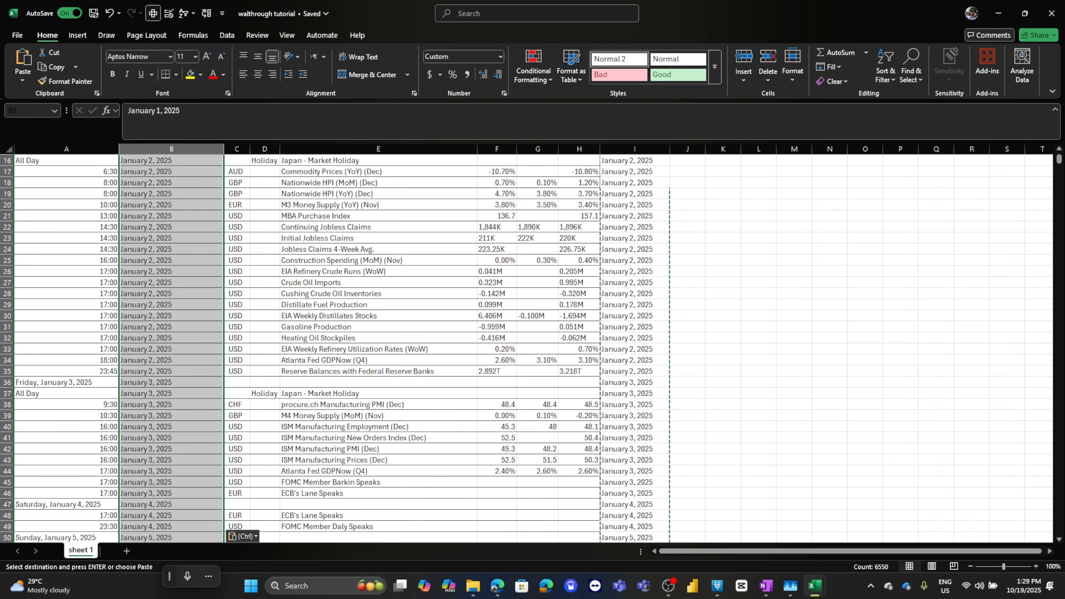
scroll(532, 348, down, 3)
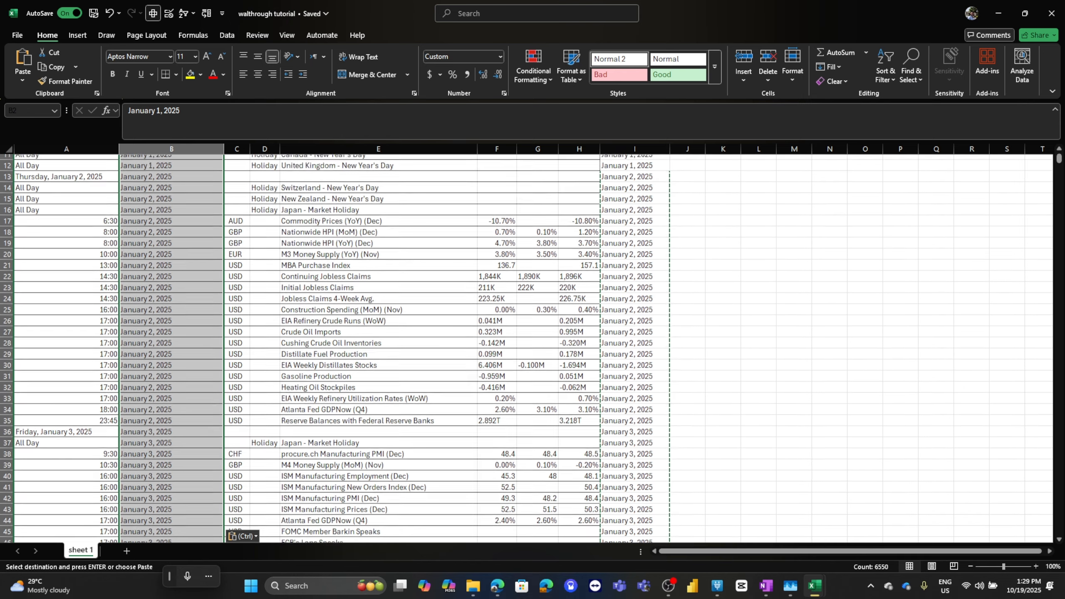
scroll(533, 349, down, 5)
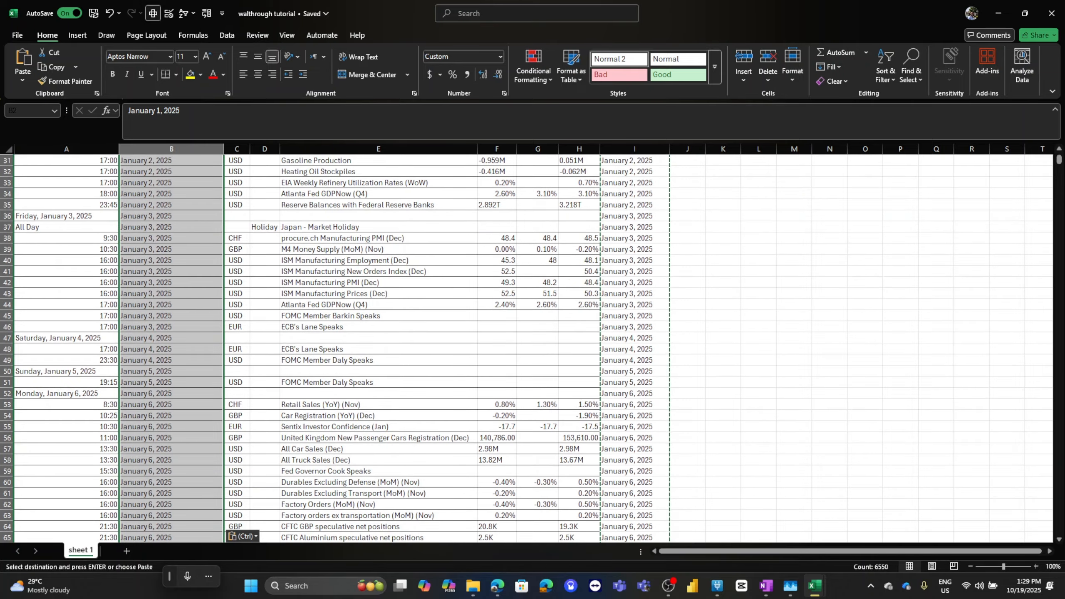
scroll(532, 348, down, 2)
scroll(532, 348, up, 12)
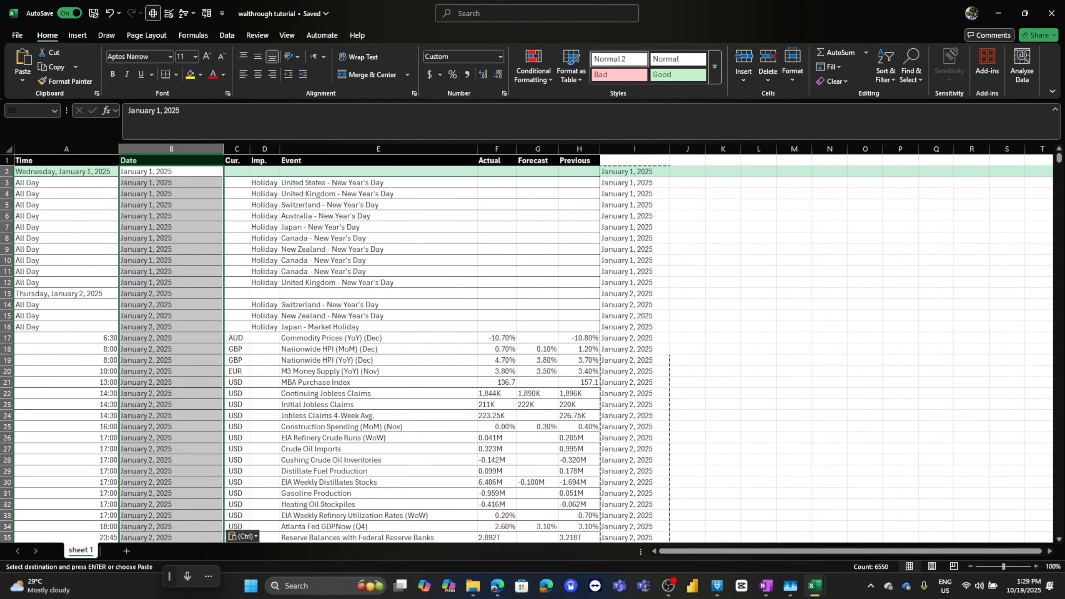
click(171, 182)
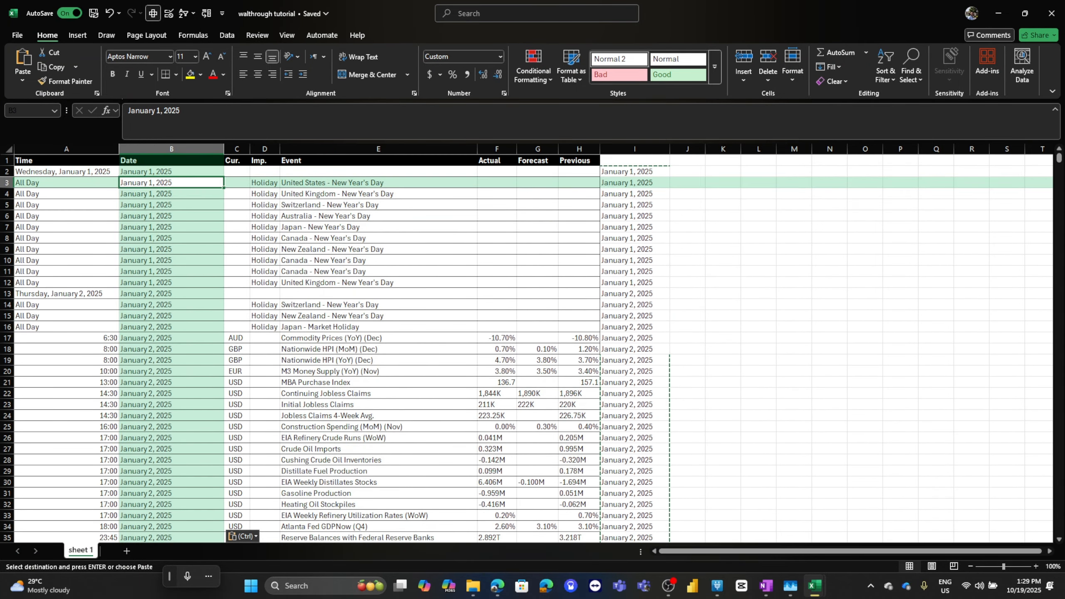
Copy the I2 formula into B2 and correct its reference so it reads =IFNA(TEXTAFTER(A2,", "),B1)
click(634, 171)
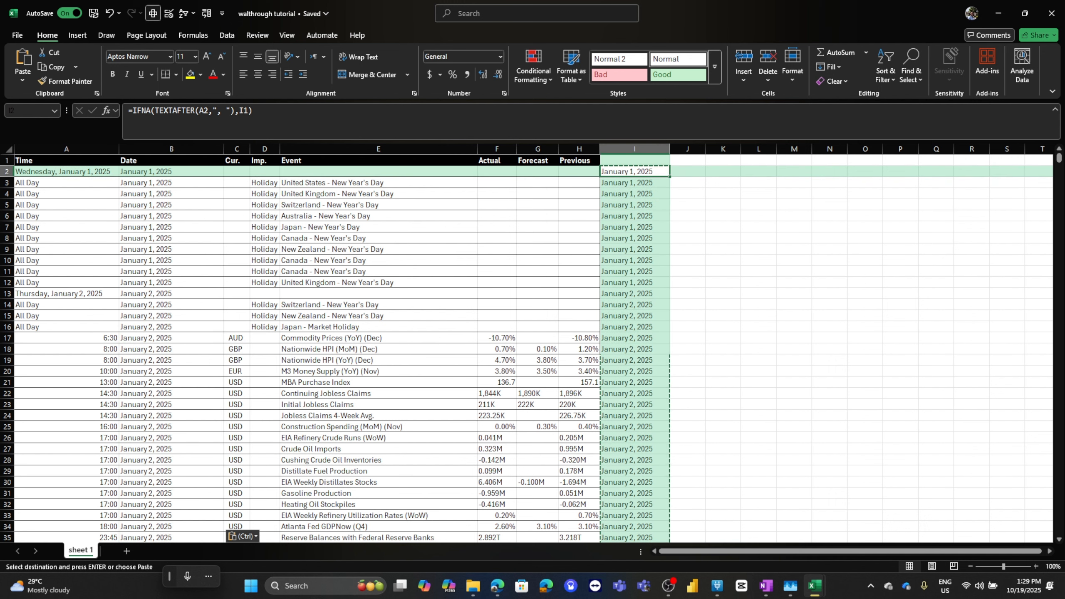
key(ctrl+c)
click(171, 171)
key(ctrl+v)
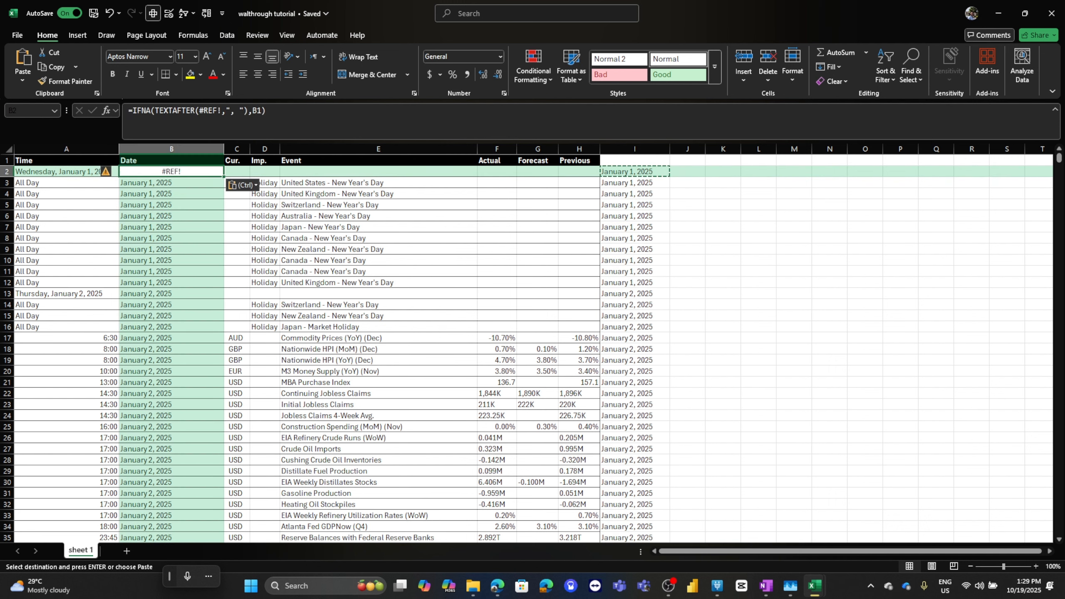
key(F2)
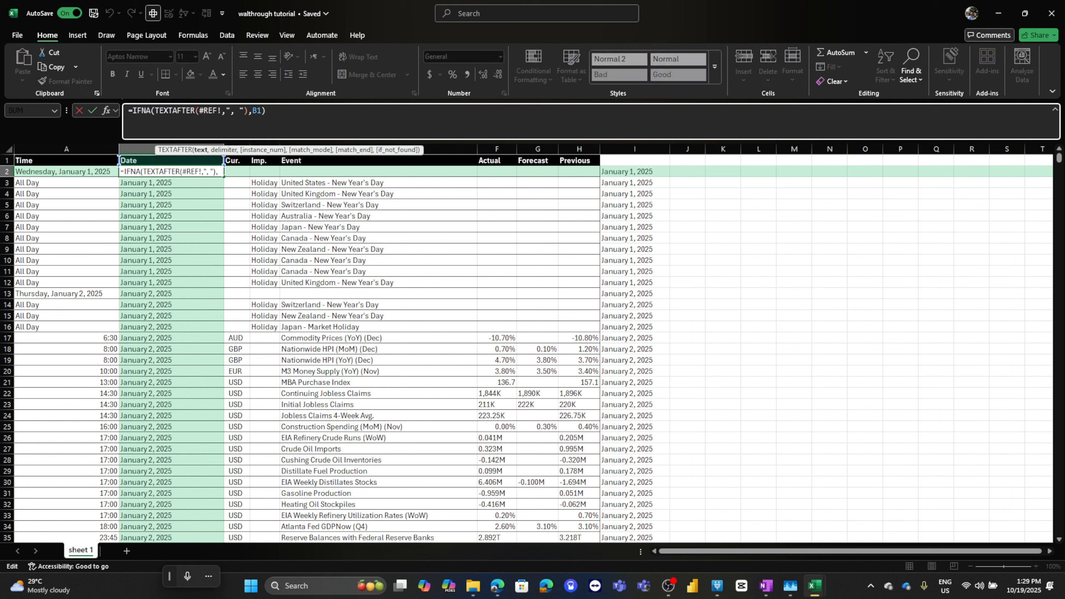
drag(199, 111, 222, 111)
click(67, 172)
key(Return)
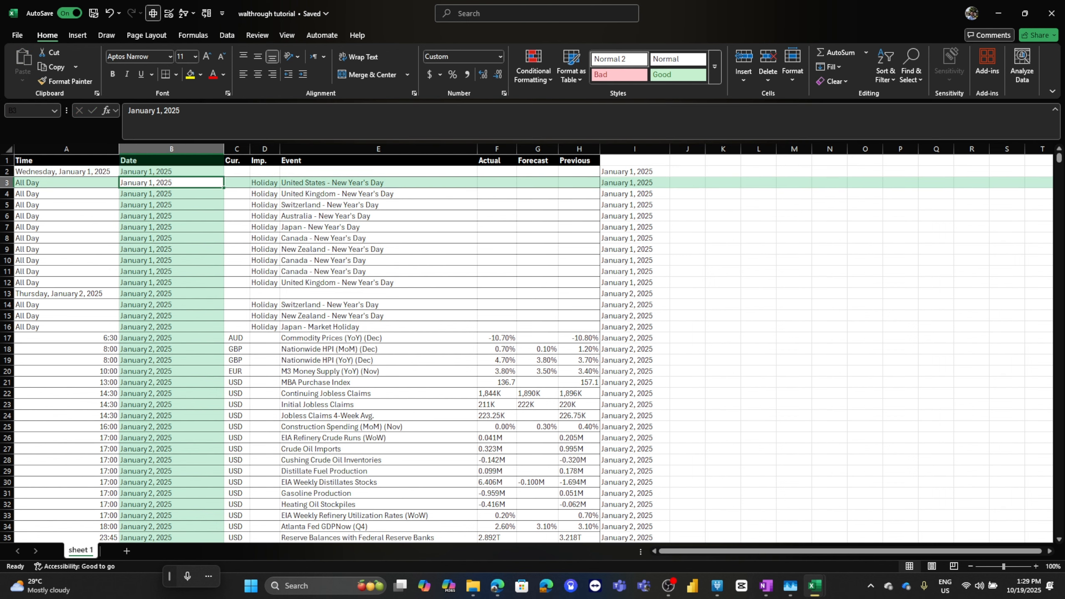
Fill the B2 formula down the whole Date column to the end of the data
click(171, 171)
key(ctrl+shift+Down)
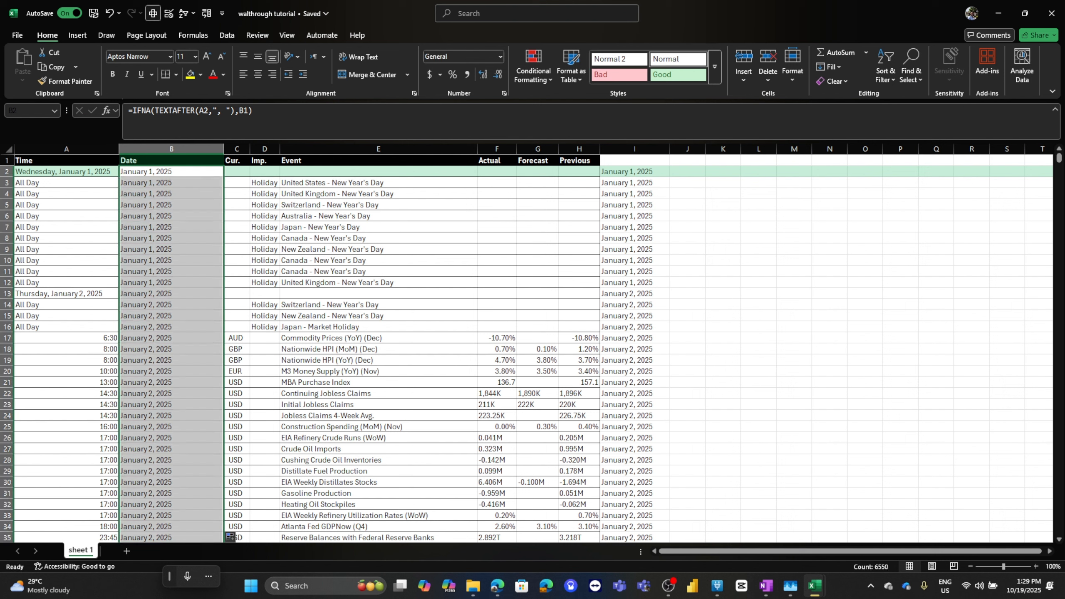
click(171, 238)
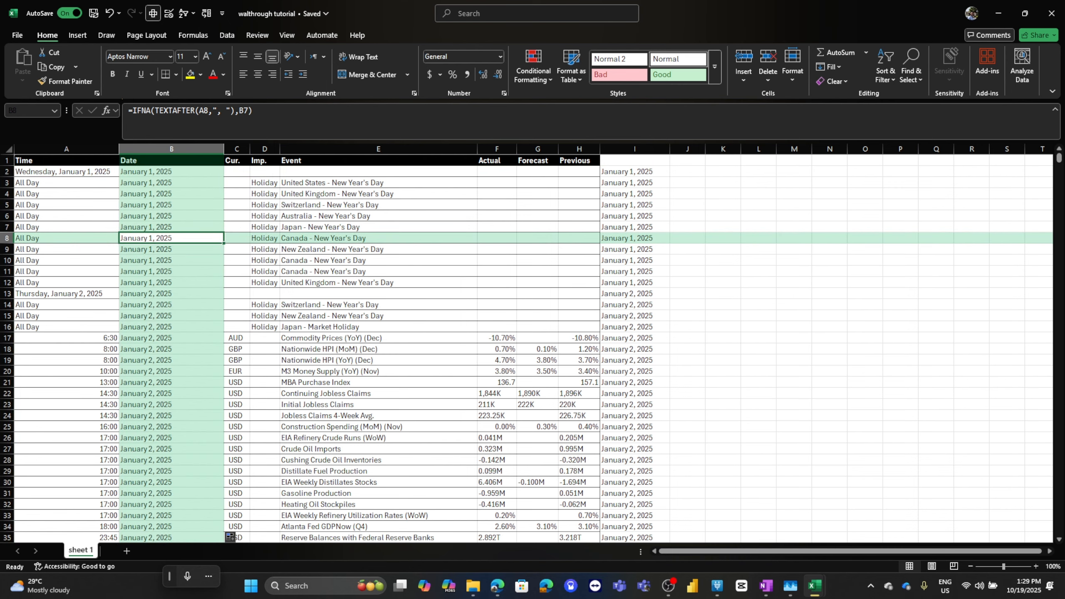
Check the filled Date column formulas and dates near the end of the data
key(ctrl+Down)
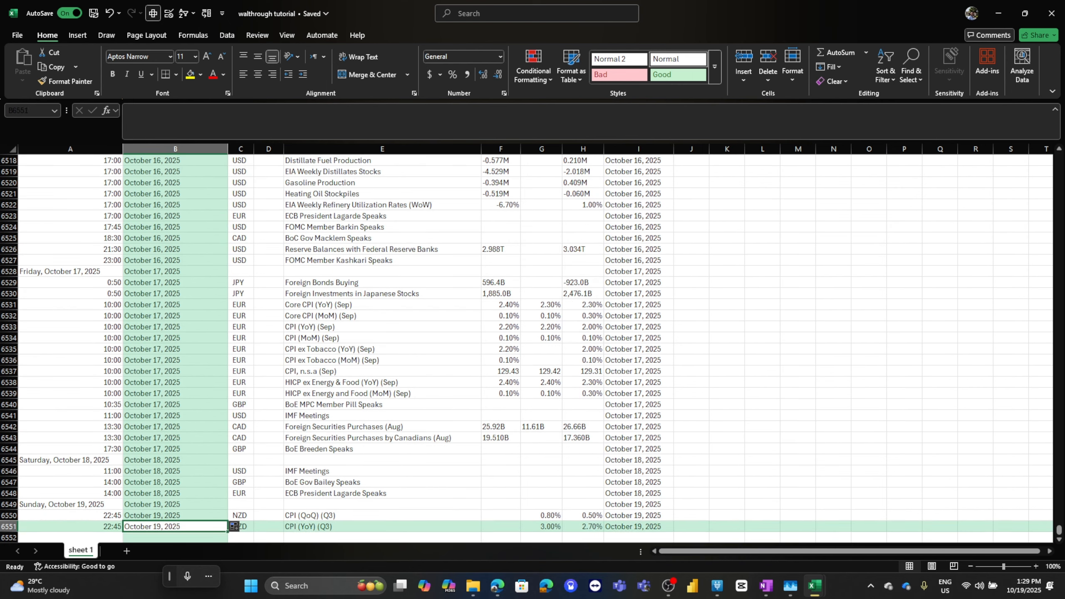
key(Up)
key(Up)
scroll(233, 526, up, 17)
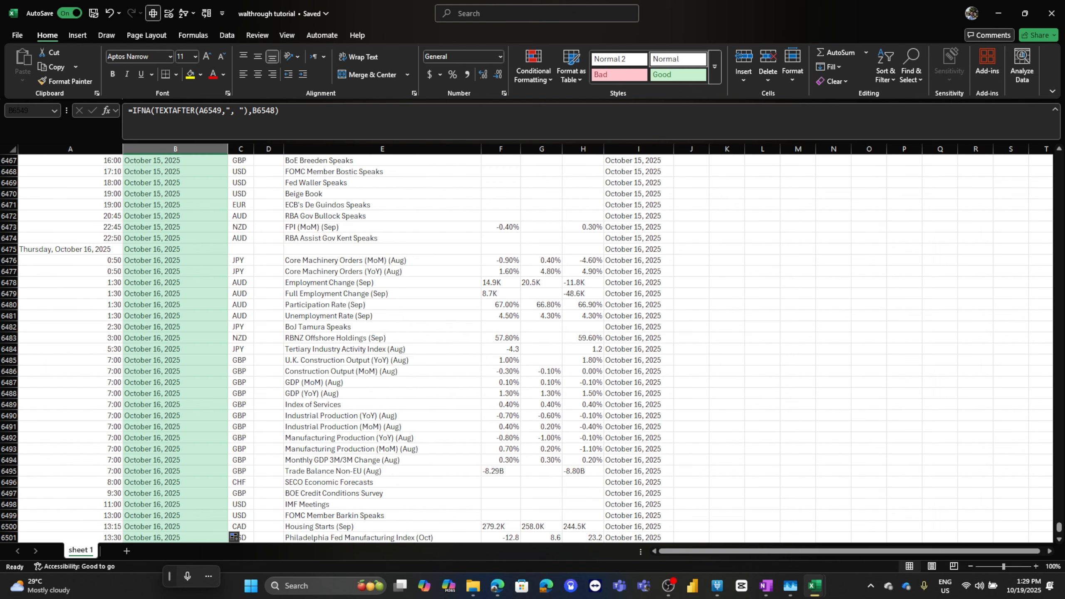
scroll(234, 537, up, 8)
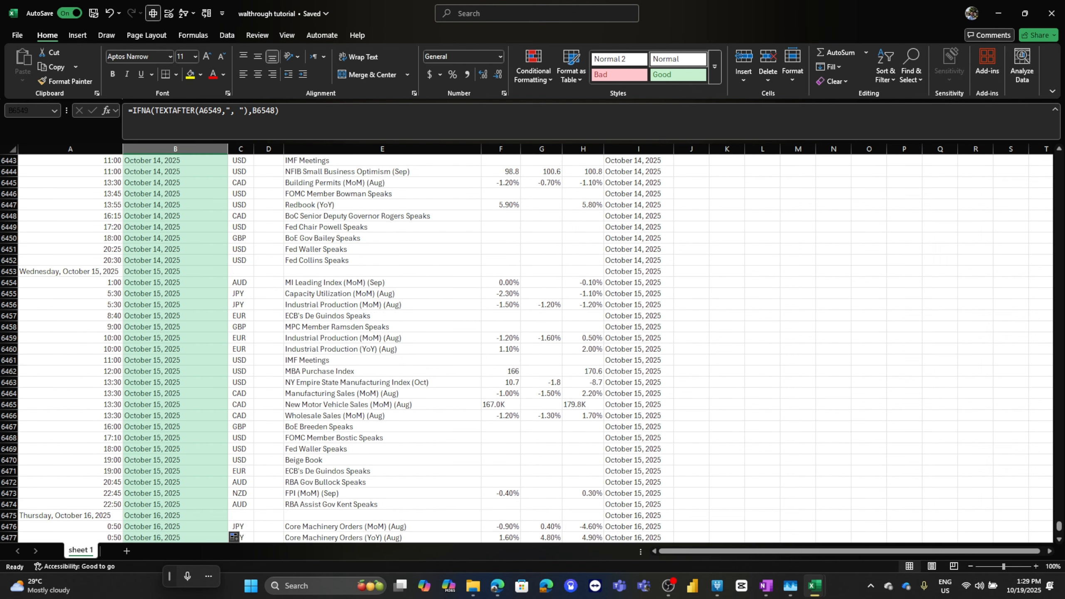
scroll(503, 348, up, 20)
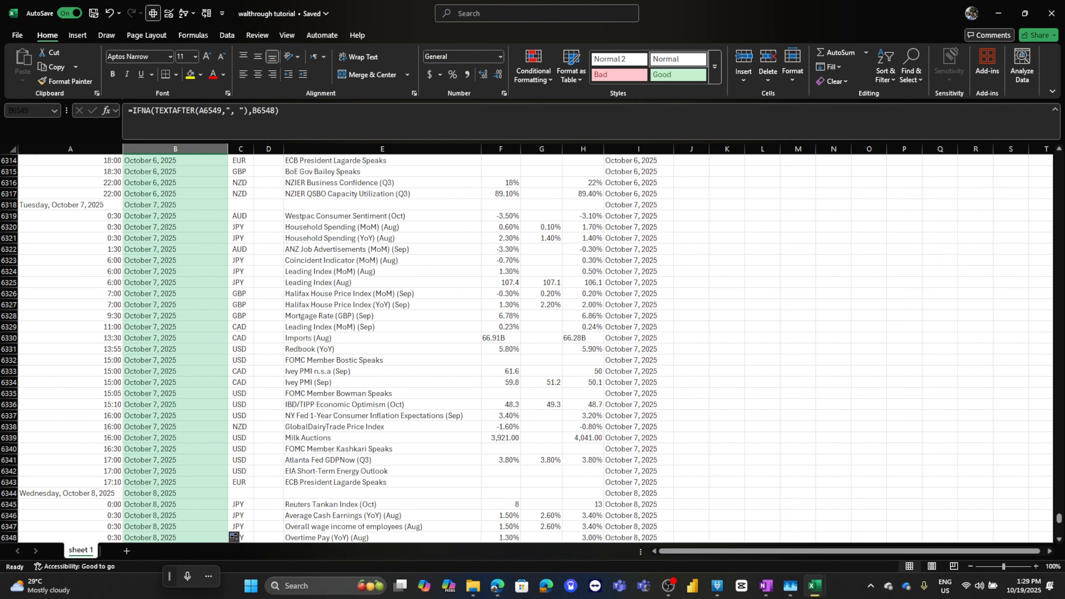
Delete the helper column I
click(638, 148)
key(ctrl+z)
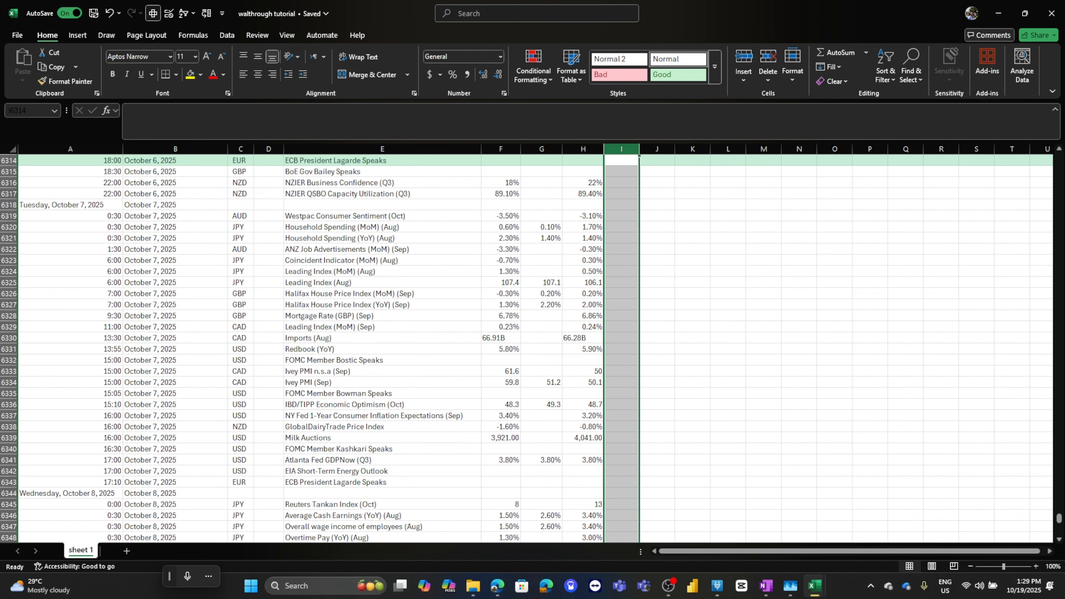
scroll(502, 348, up, 20)
key(ctrl+z)
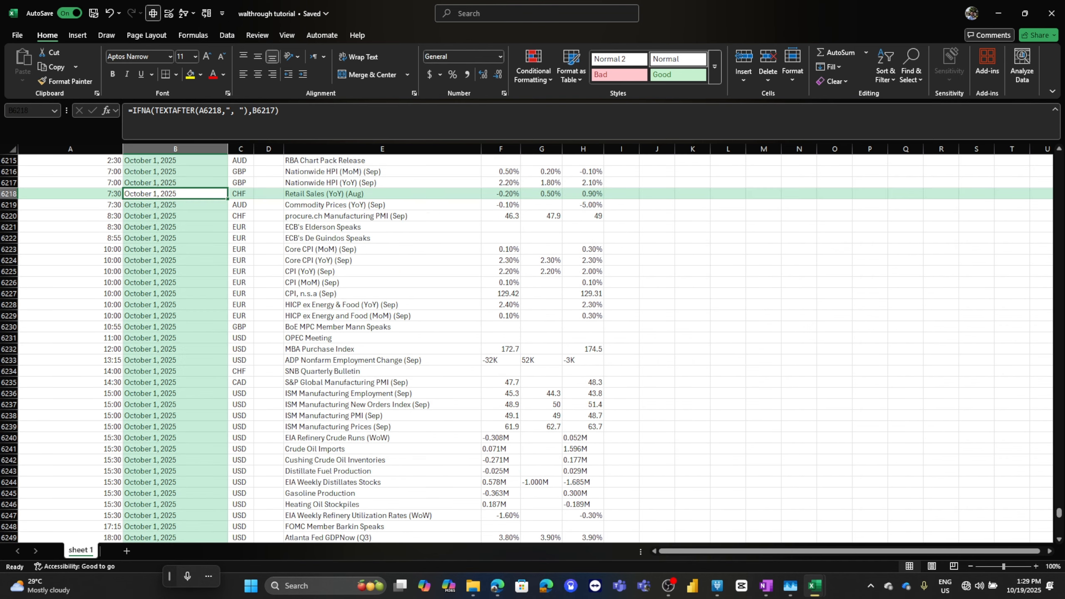
Review the Date column from its first entry in B2 to its last row, with the helper column gone
key(ctrl+Up)
key(Down)
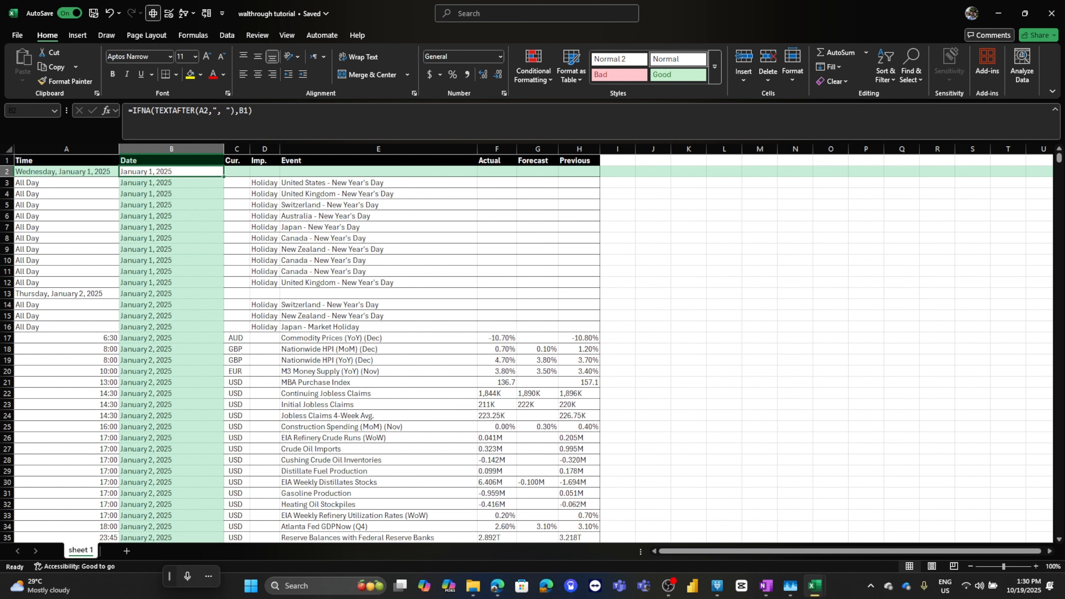
click(378, 182)
click(171, 193)
key(ctrl+Down)
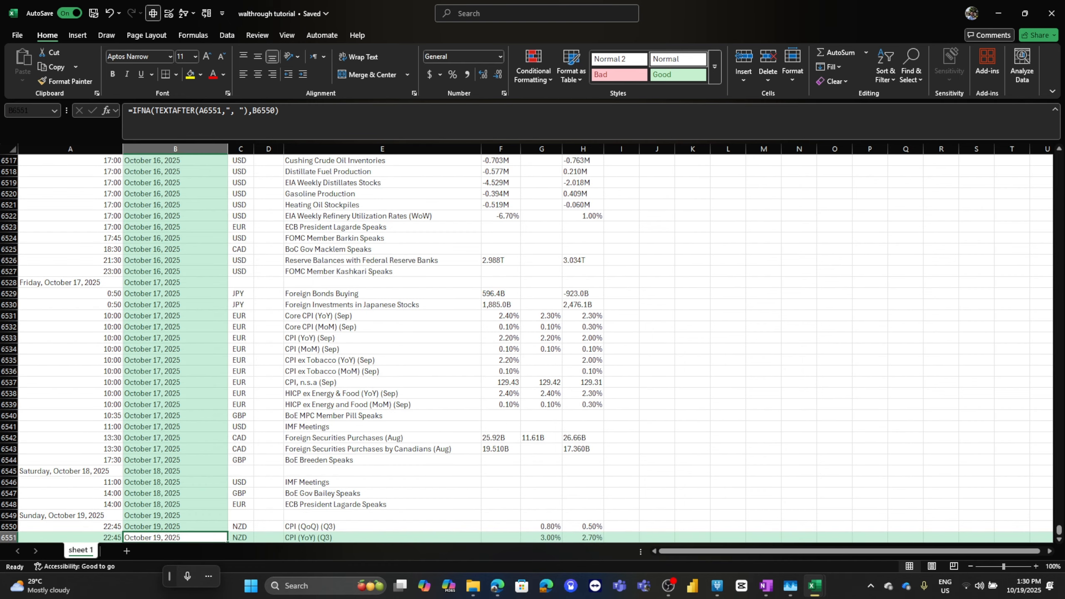
Switch to the 10. New Fundamental Analysis workbook and view the last Date entries on the News Data Input sheet
mouse_move(814, 585)
click(754, 517)
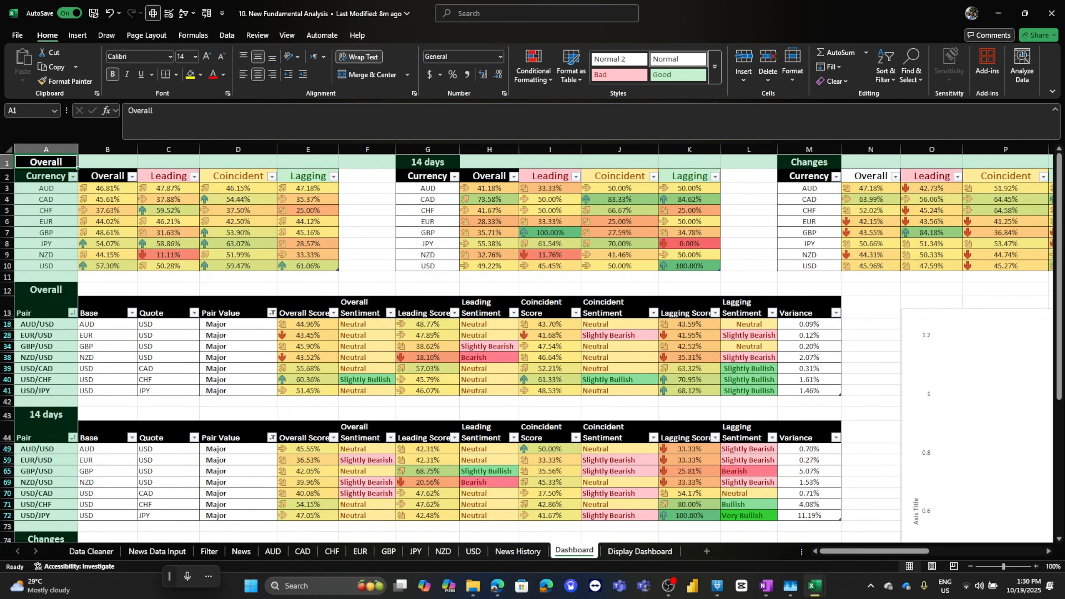
click(157, 551)
click(107, 493)
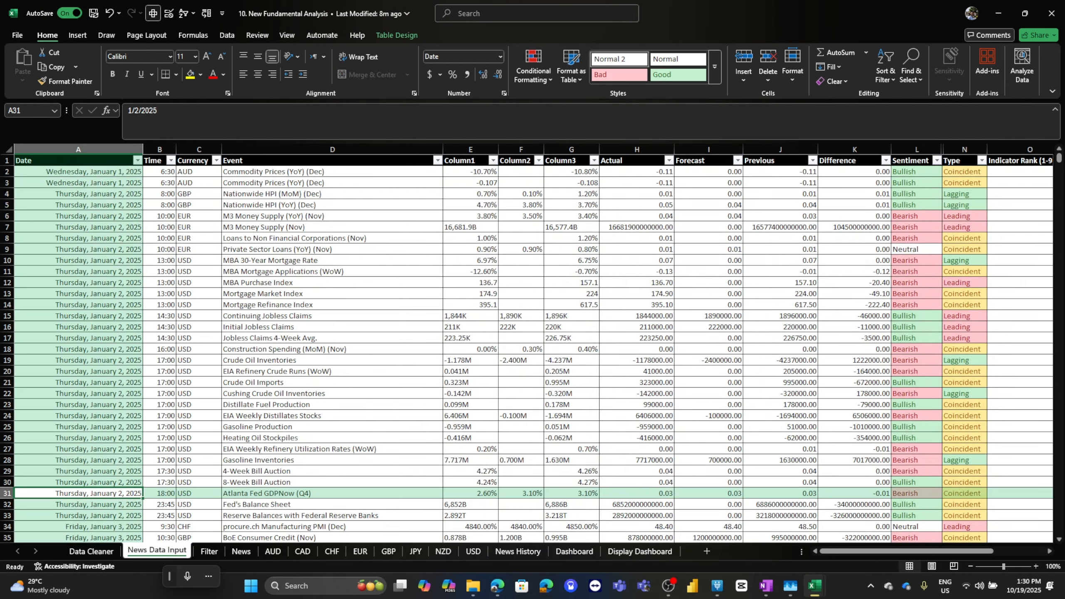
key(ctrl+Down)
scroll(532, 344, down, 2)
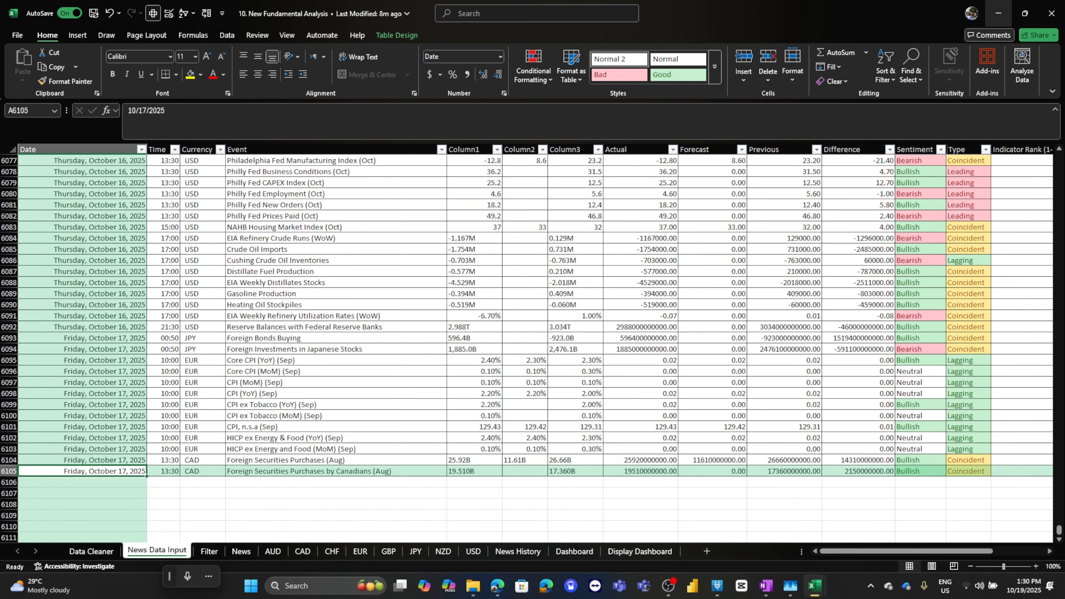
click(998, 12)
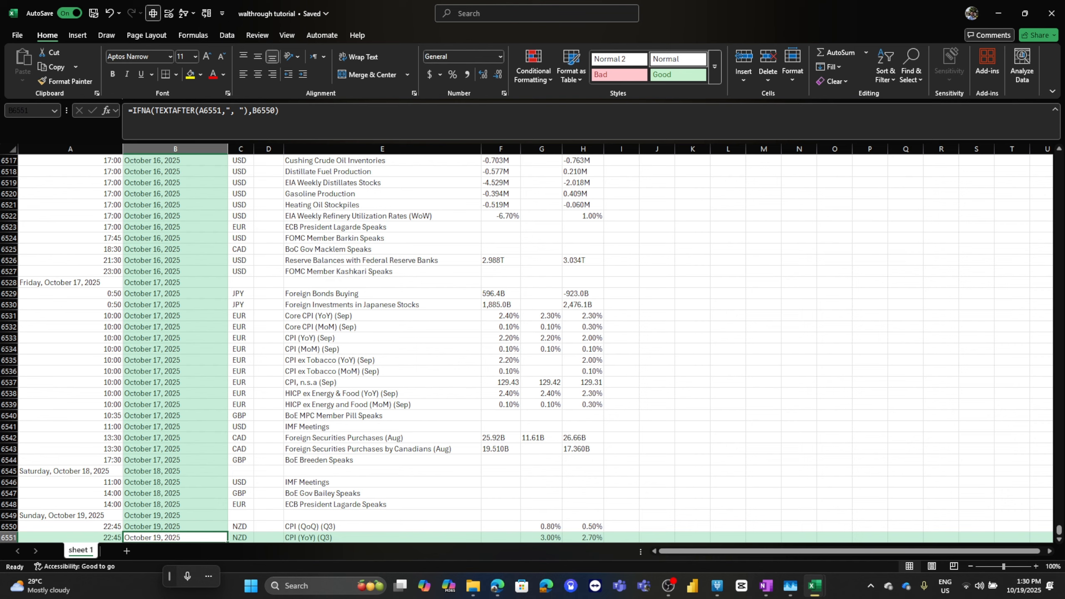
mouse_move(814, 585)
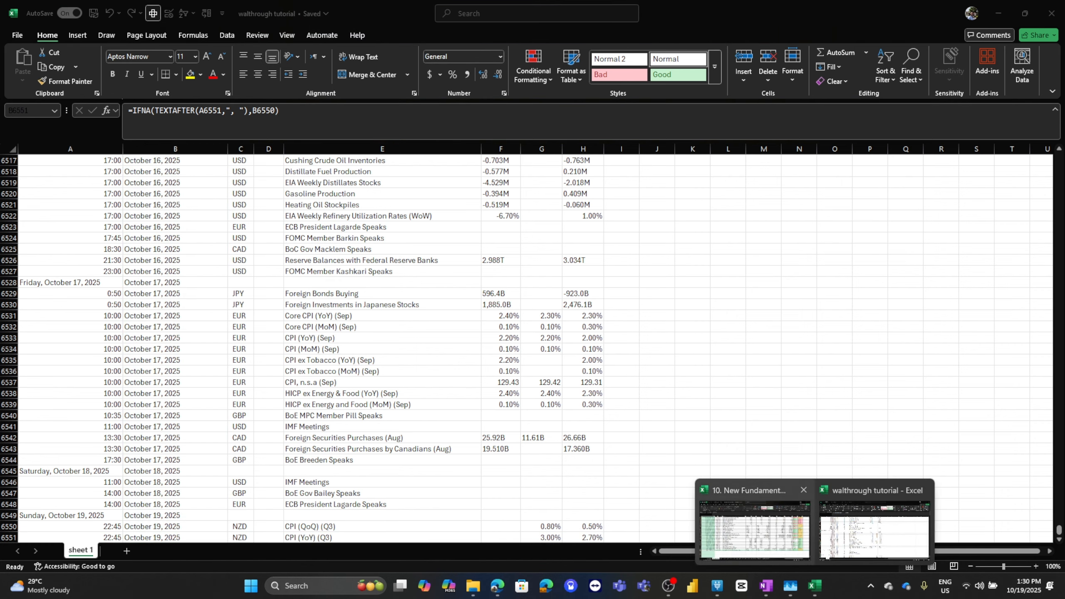
click(754, 533)
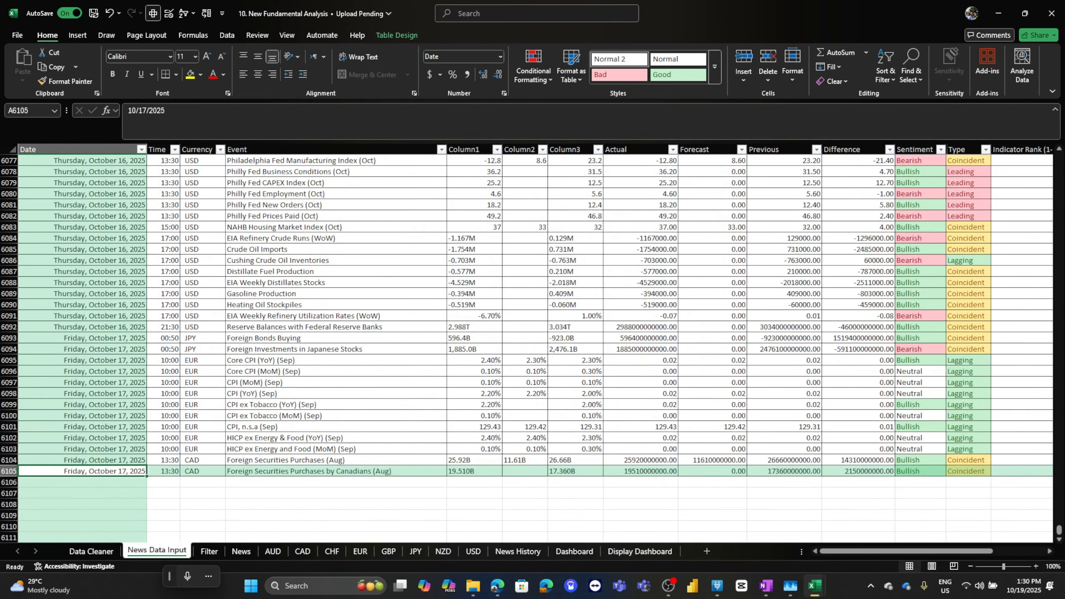